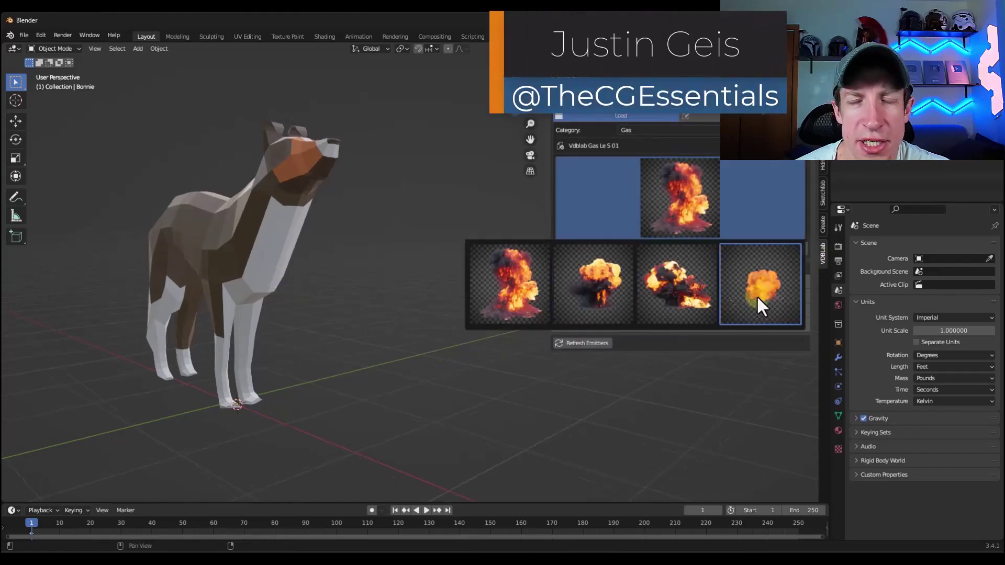
Load the orange gas explosion preset, advance to frame 18 and show its Flow Emitters settings
click(756, 296)
click(675, 244)
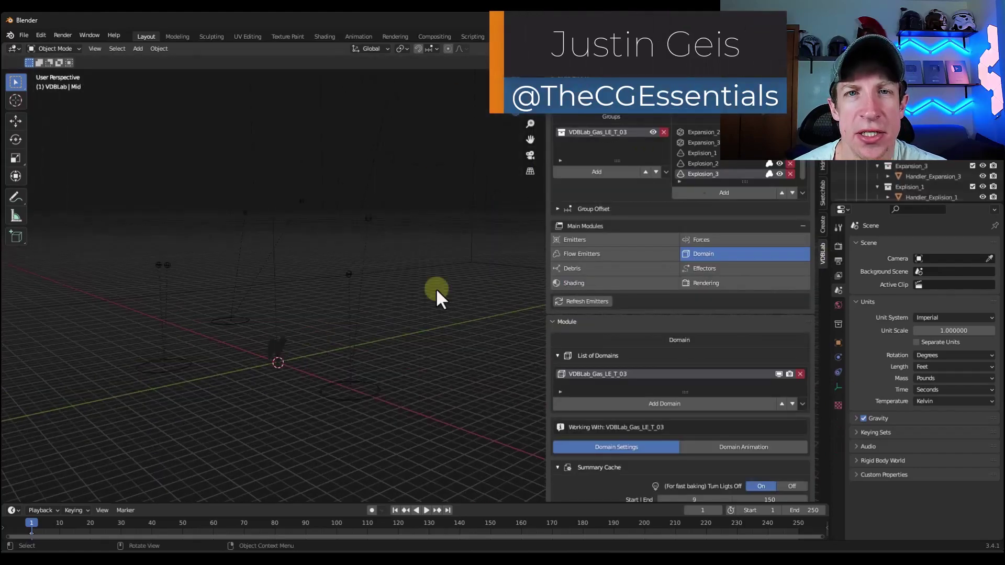
click(427, 510)
scroll(455, 312, up, 3)
click(581, 253)
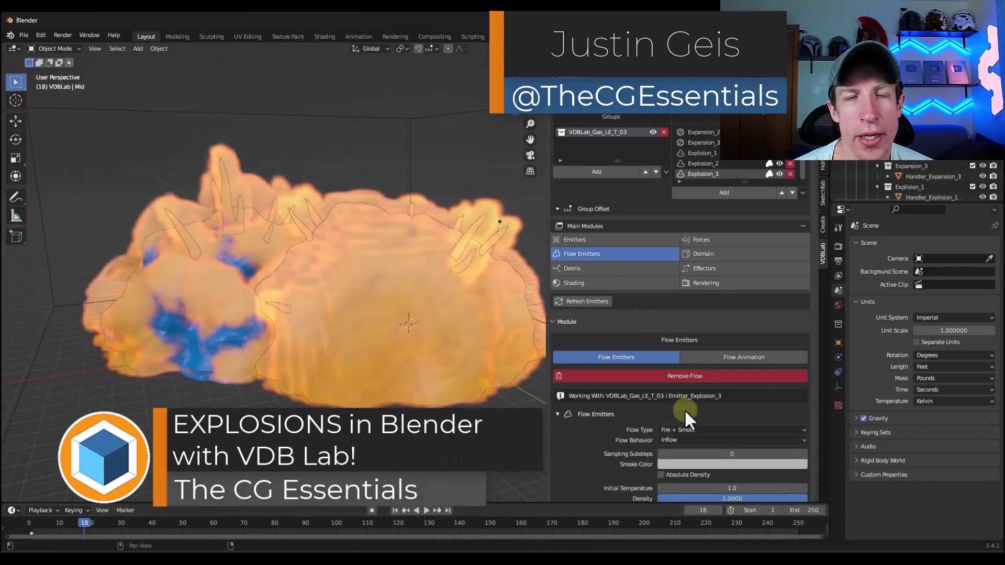
scroll(624, 377, down, 10)
scroll(623, 377, up, 3)
middle_drag(415, 268, 403, 205)
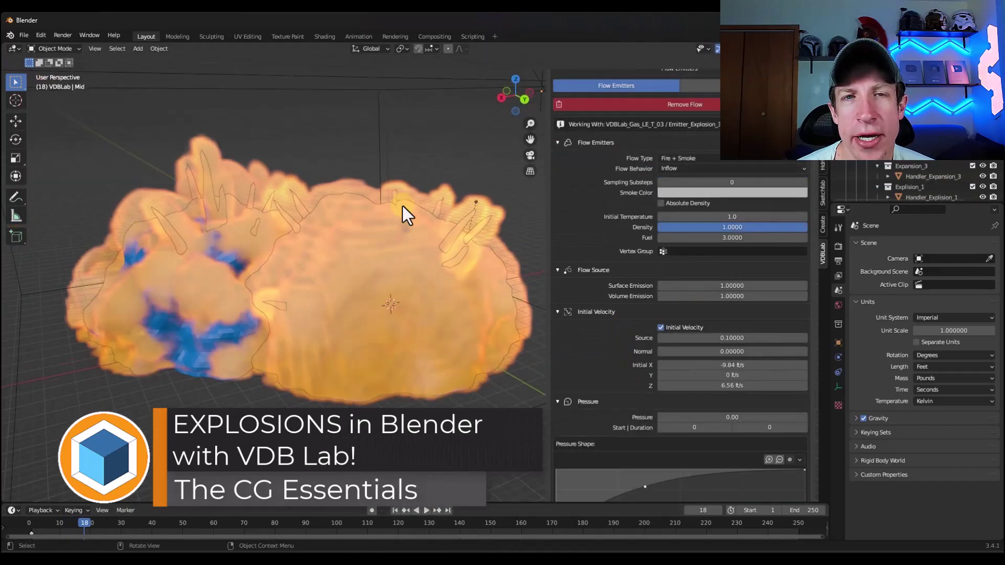
Switch the render engine to Cycles and preview the explosion in Rendered viewport shading
click(838, 246)
click(953, 244)
click(936, 277)
scroll(324, 267, up, 3)
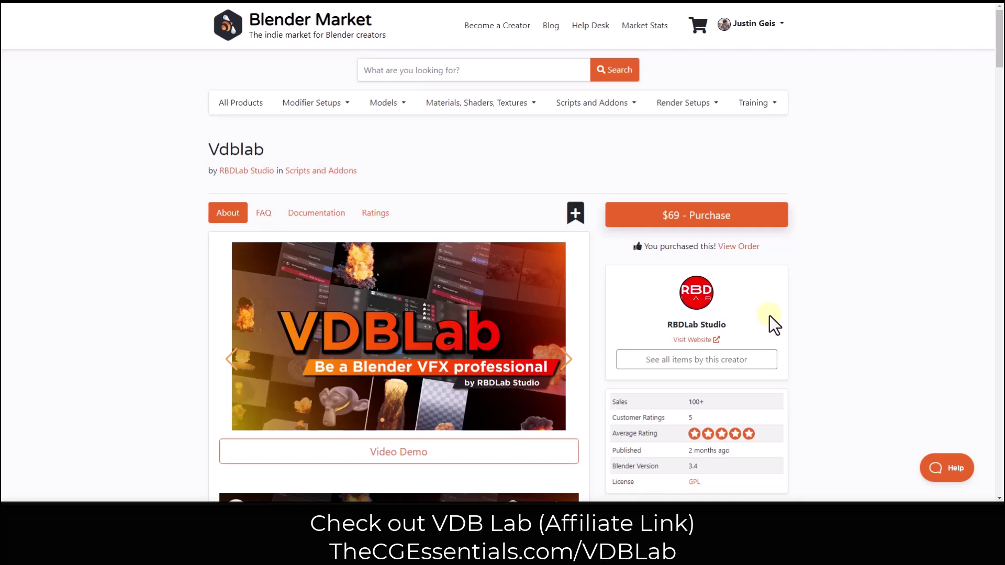
Scroll the VDBLab product page past the trailer and GIF grid to the Presets Tools section
scroll(770, 315, down, 2)
scroll(188, 243, down, 5)
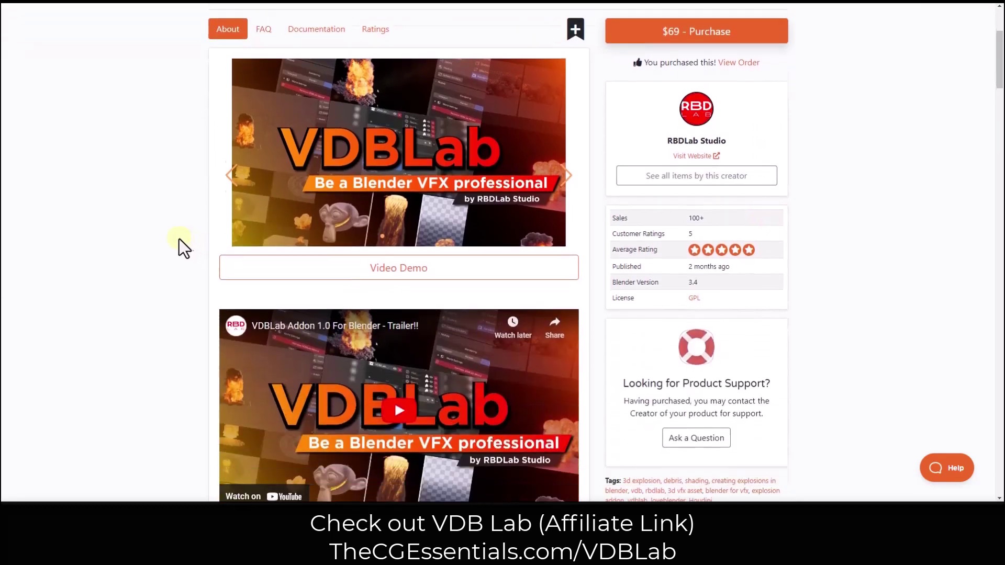
scroll(162, 213, down, 5)
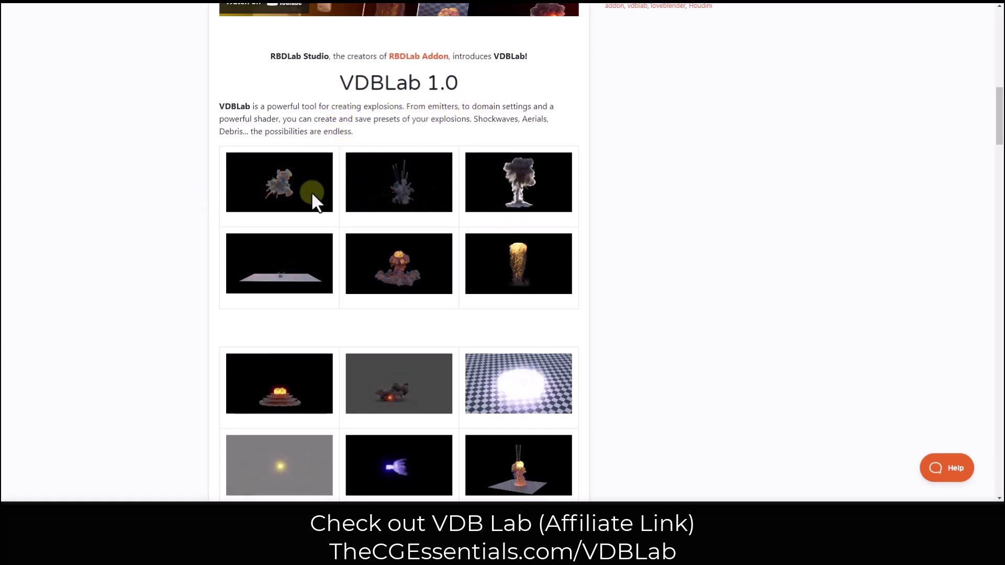
scroll(602, 225, down, 1)
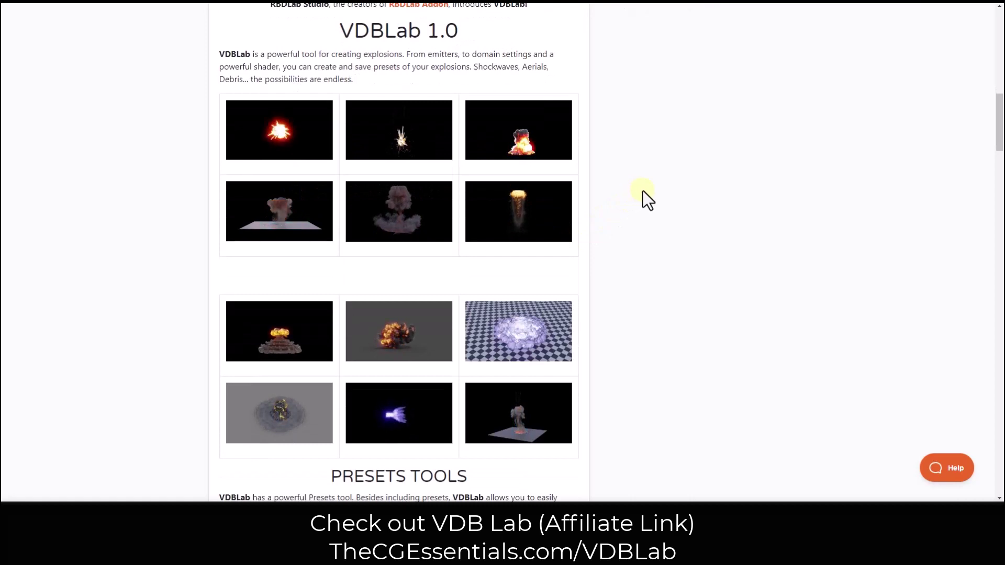
scroll(644, 194, down, 6)
scroll(640, 196, up, 6)
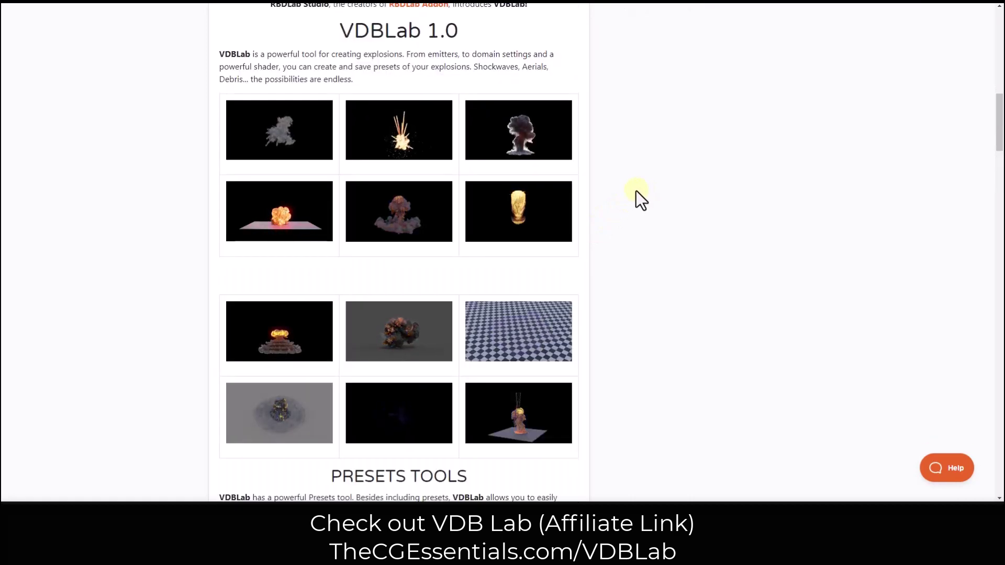
scroll(636, 198, up, 4)
scroll(641, 228, down, 6)
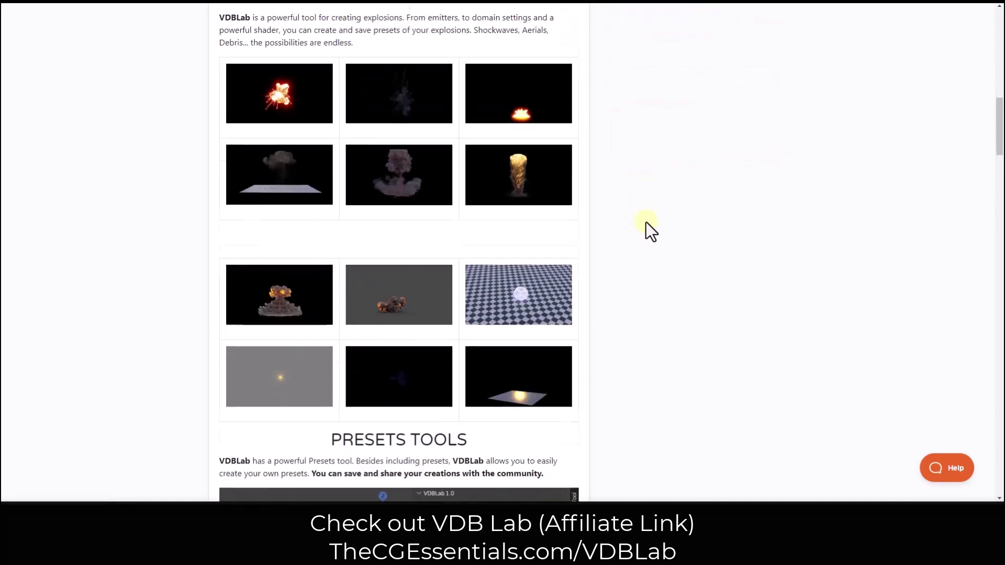
scroll(648, 207, down, 7)
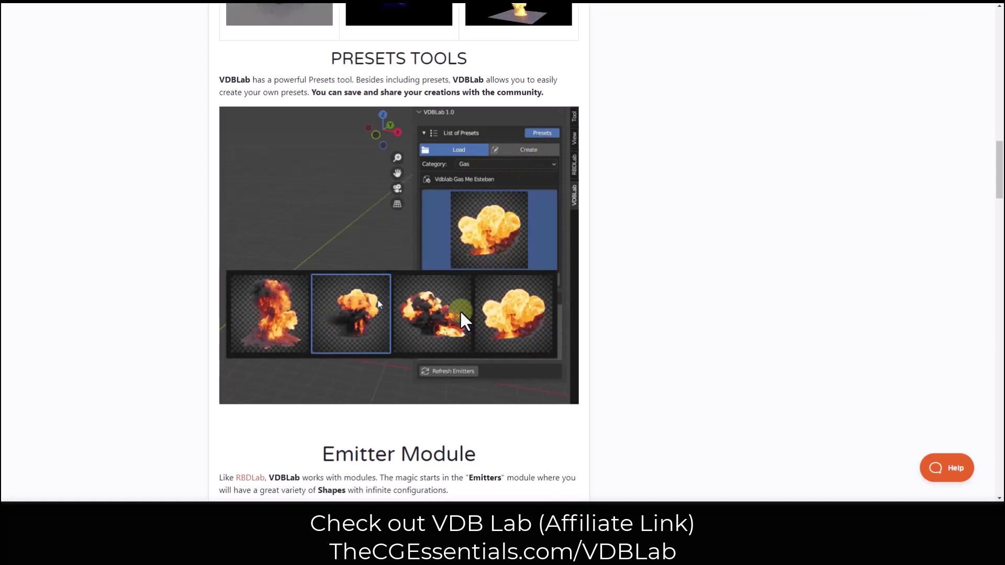
Scroll through VDBLab's module sections on the product page
scroll(673, 67, down, 1)
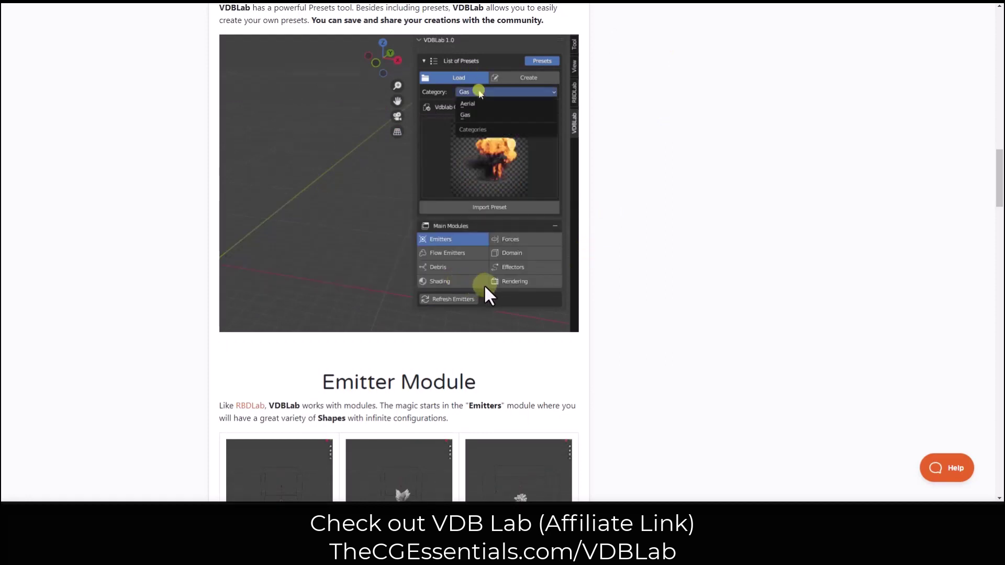
scroll(584, 267, up, 2)
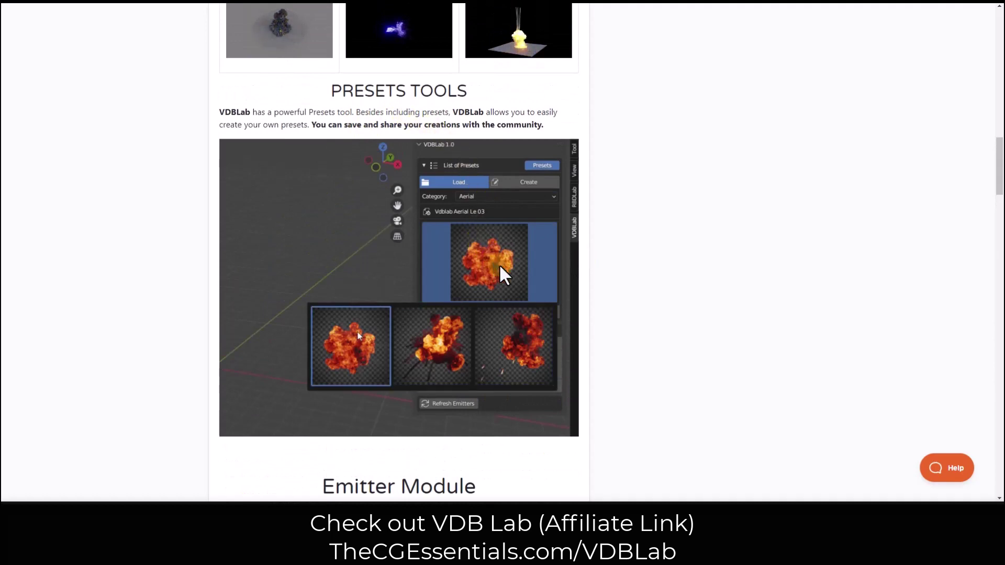
scroll(524, 254, down, 4)
scroll(522, 247, down, 5)
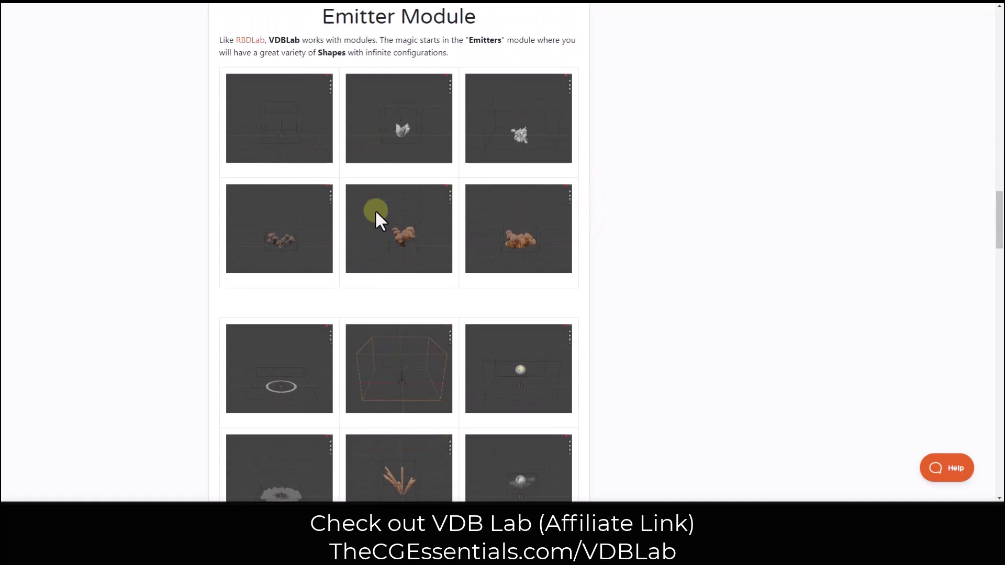
scroll(210, 223, down, 2)
scroll(204, 220, down, 8)
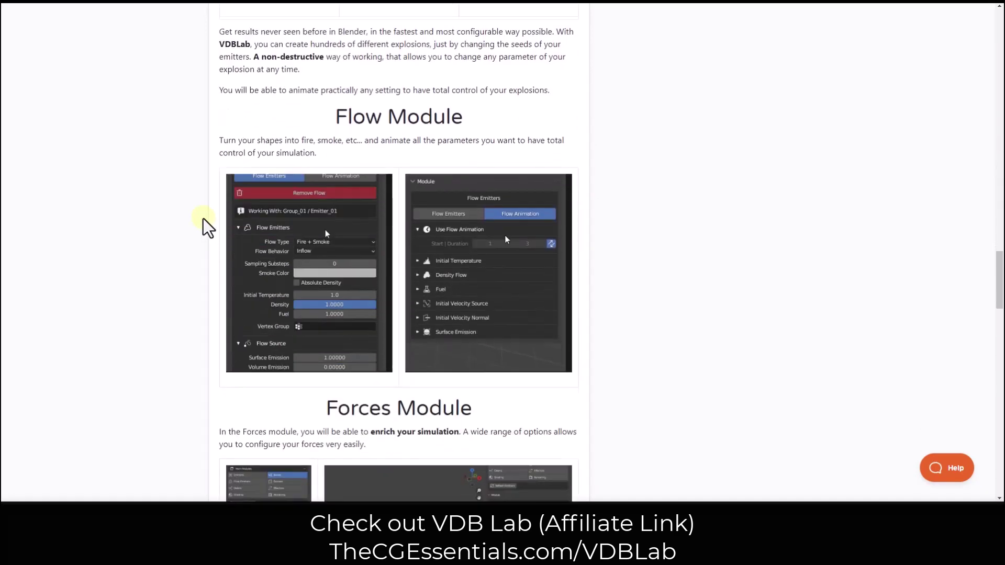
scroll(206, 218, down, 14)
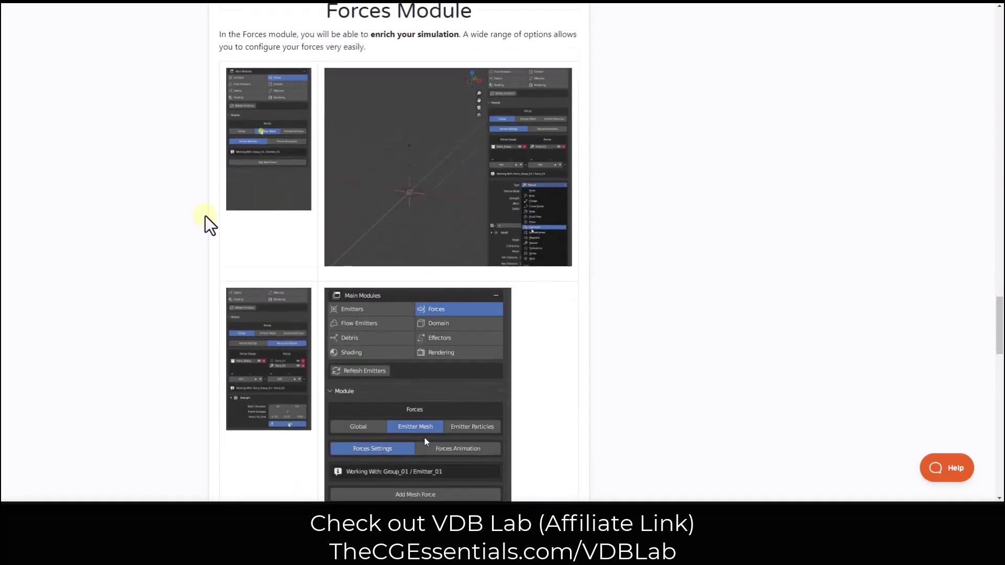
scroll(203, 216, down, 5)
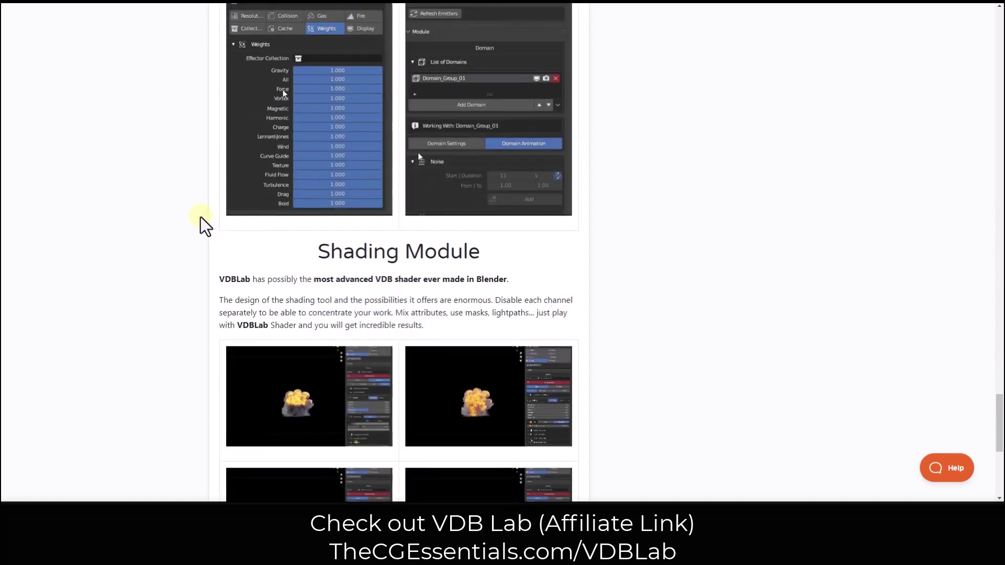
scroll(200, 214, up, 3)
scroll(202, 212, up, 1)
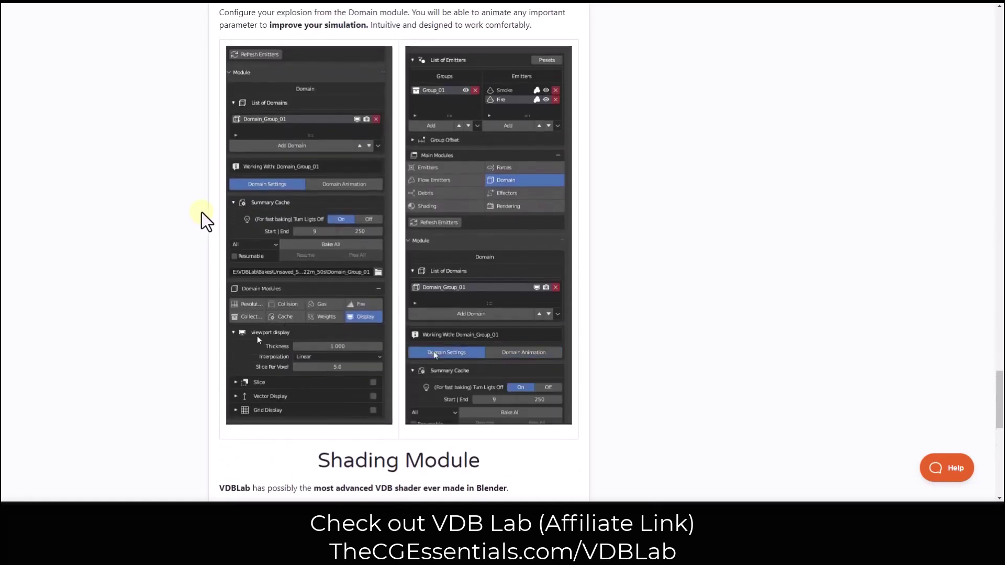
scroll(667, 200, down, 10)
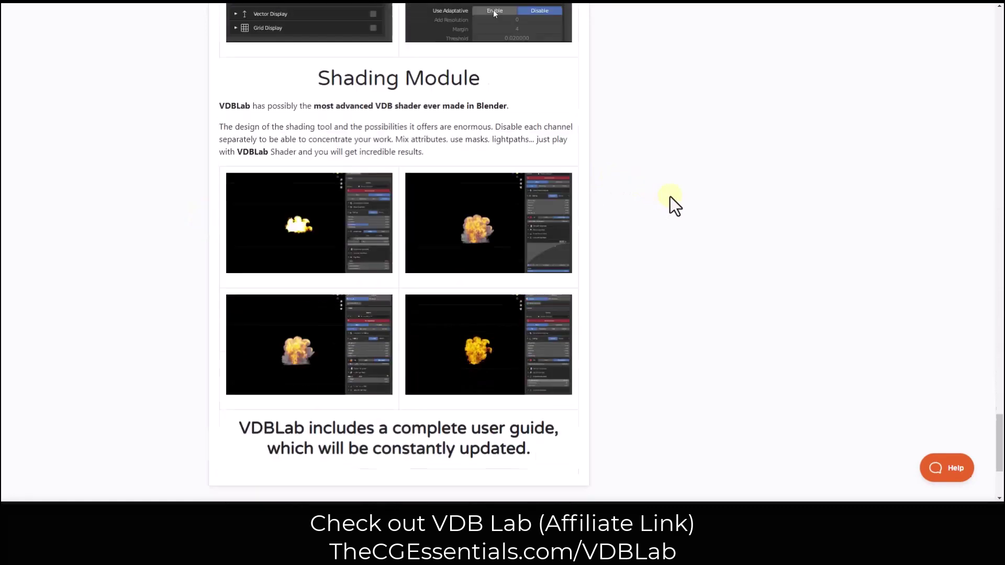
scroll(673, 193, up, 3)
scroll(665, 199, down, 3)
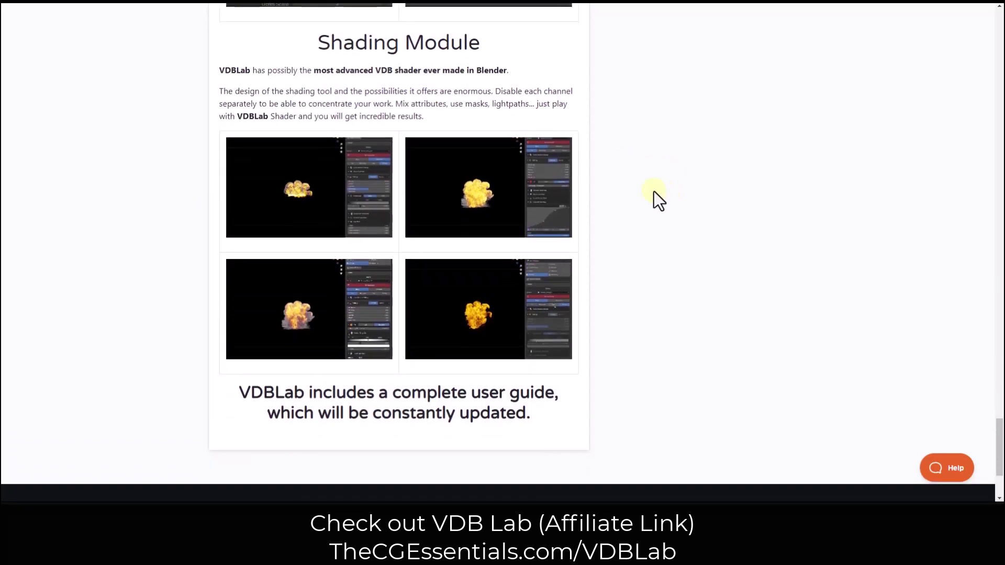
scroll(471, 146, up, 2)
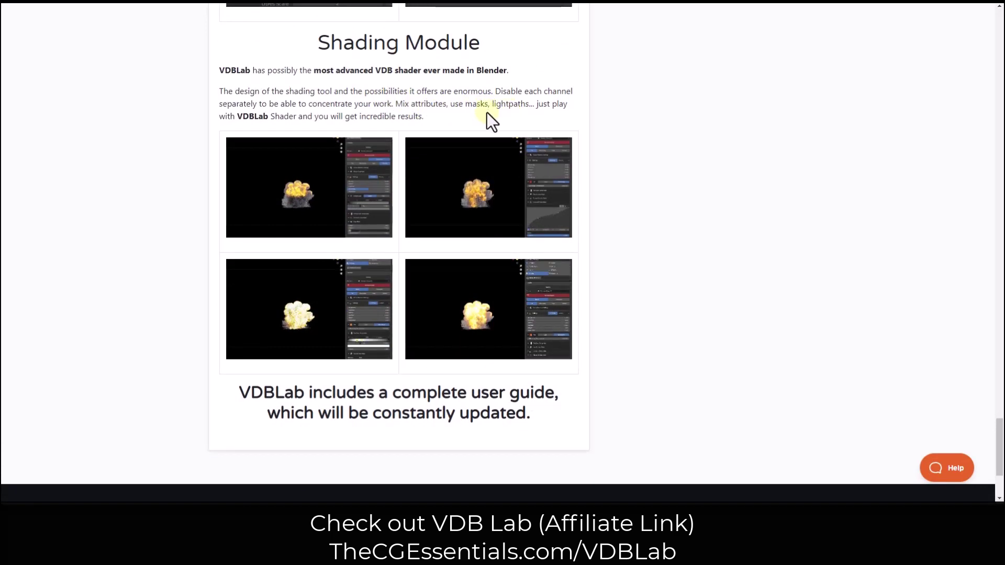
Return to the page top and open the English User Guide from the Documentation tab
scroll(346, 196, up, 15)
click(313, 215)
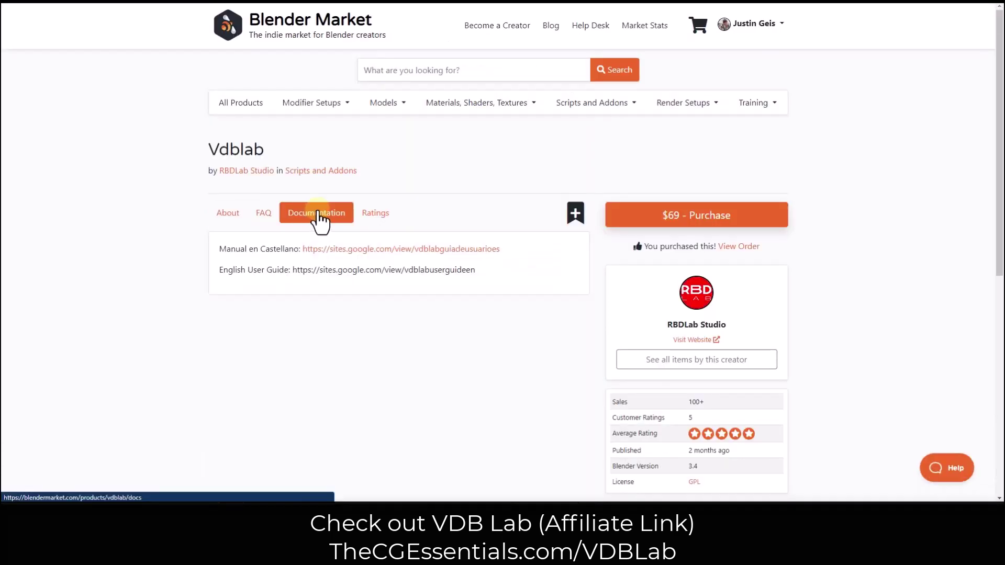
click(460, 270)
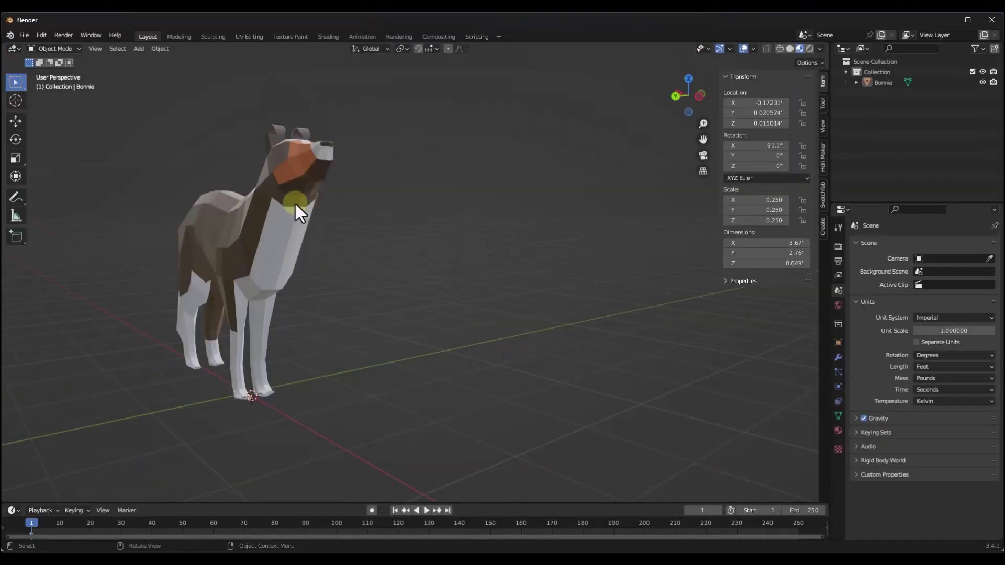
In Edit > Preferences > Add-ons, search 'vcb' and expand the enabled Physics: VDBLab add-on
middle_drag(294, 208, 302, 208)
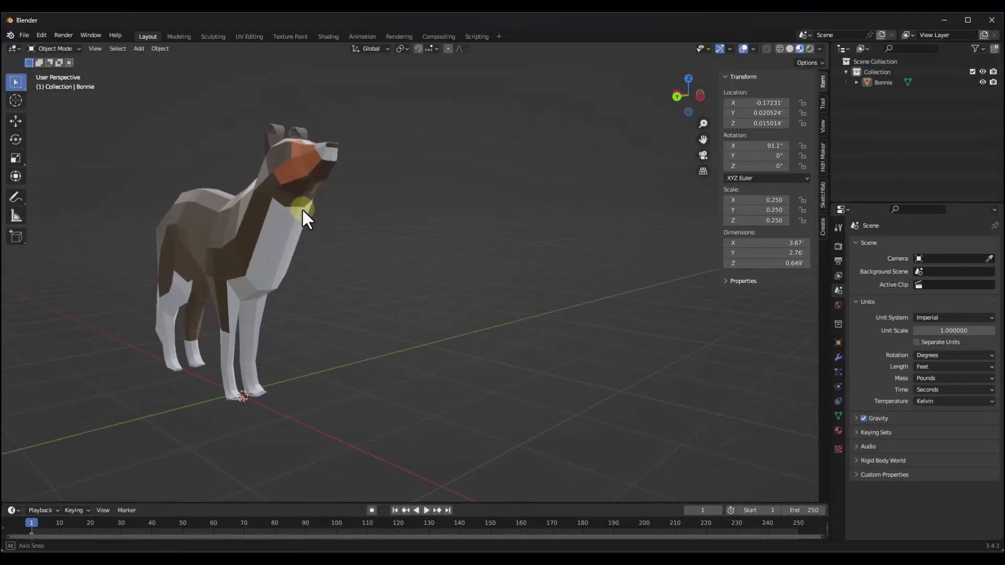
click(42, 35)
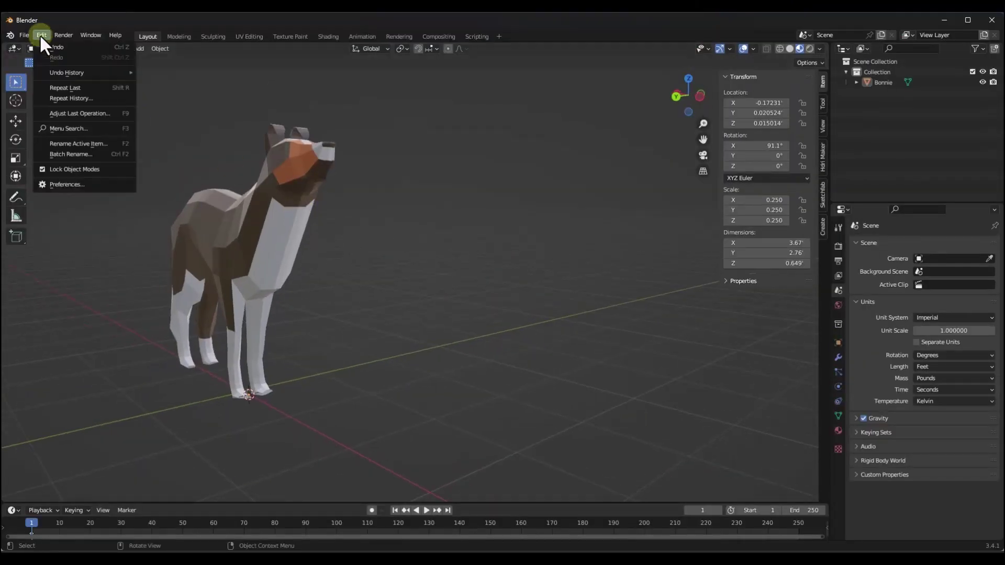
click(74, 181)
click(36, 140)
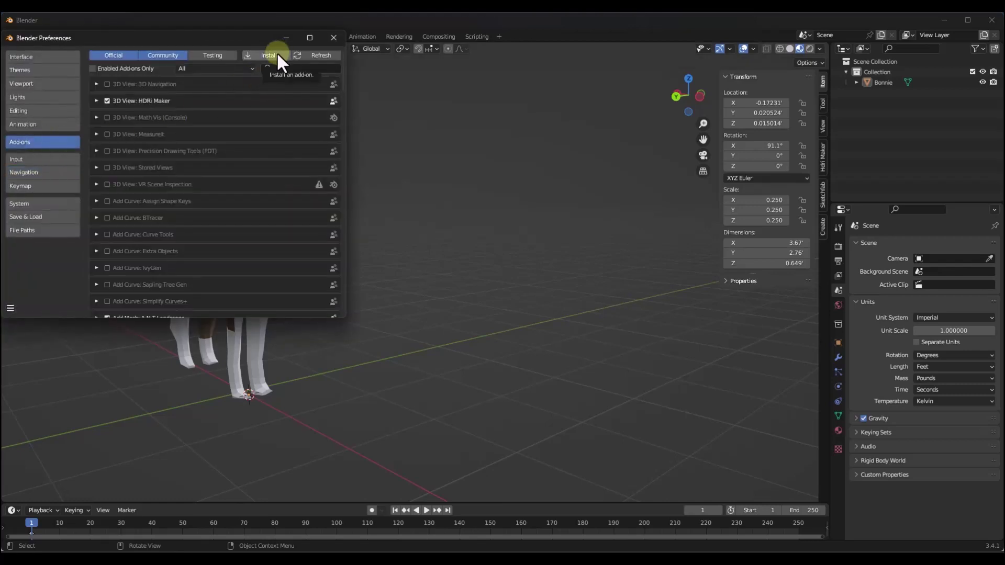
click(280, 66)
text(vc)
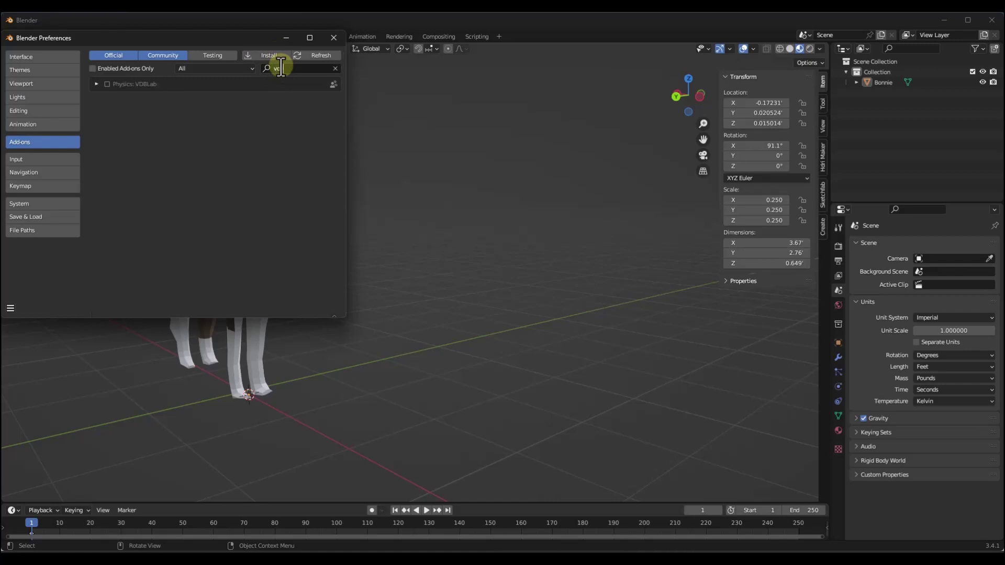
text(b)
click(107, 84)
click(96, 83)
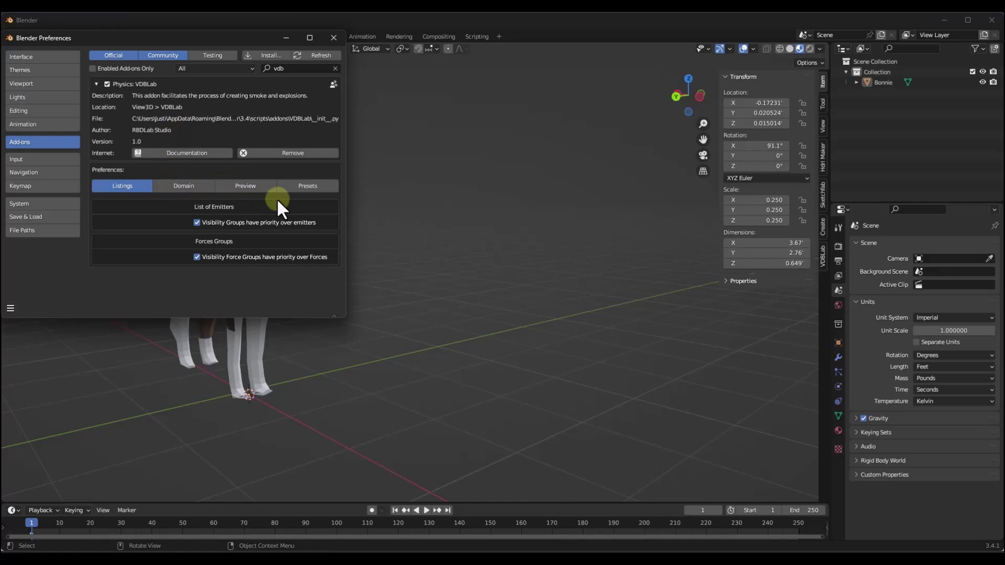
Browse VDBLab_Presets' Gas folder, then Aerial > VDBLab_Aerial_LE_T_01, and close File Explorer
key(alt+Tab)
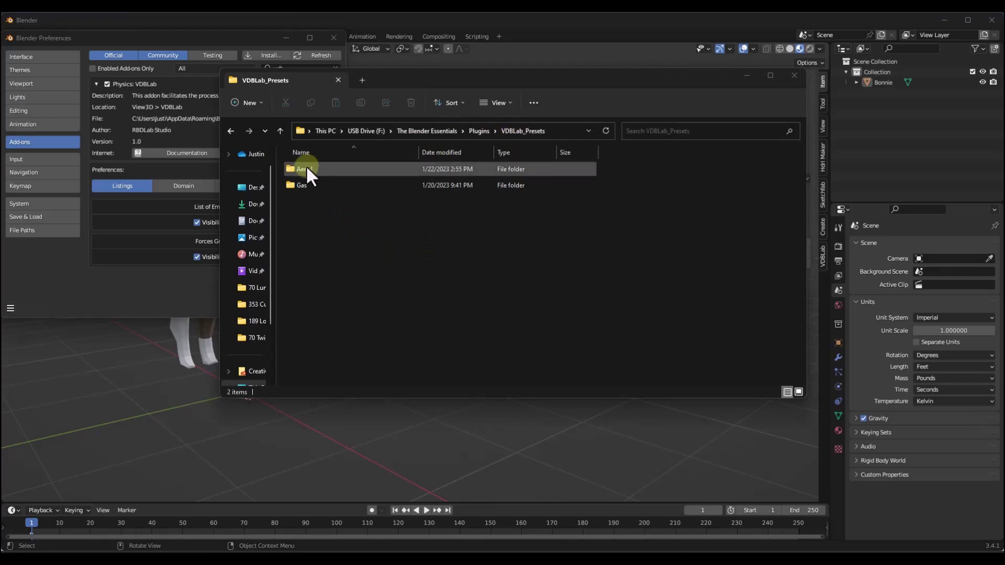
double_click(302, 184)
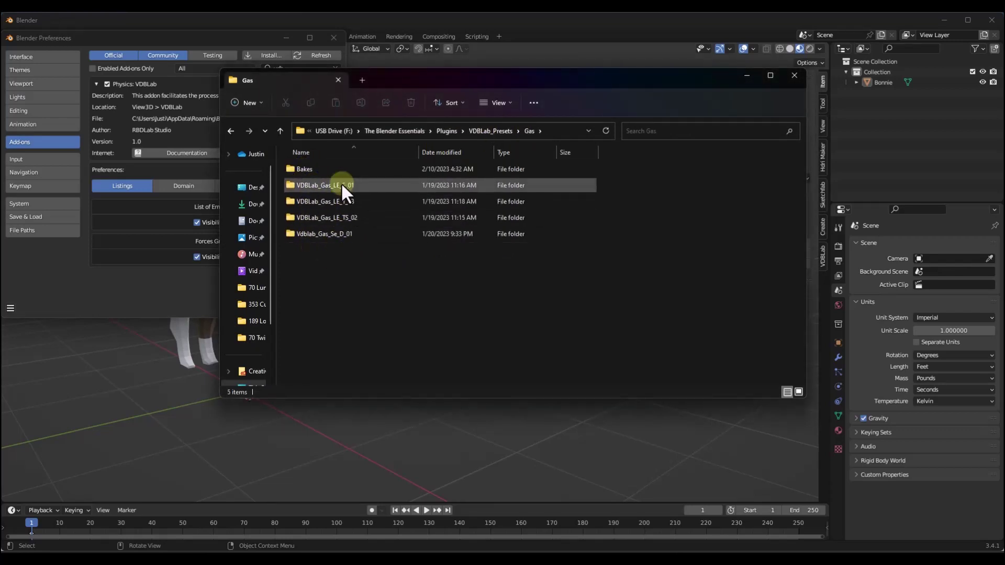
click(490, 130)
click(316, 171)
double_click(316, 171)
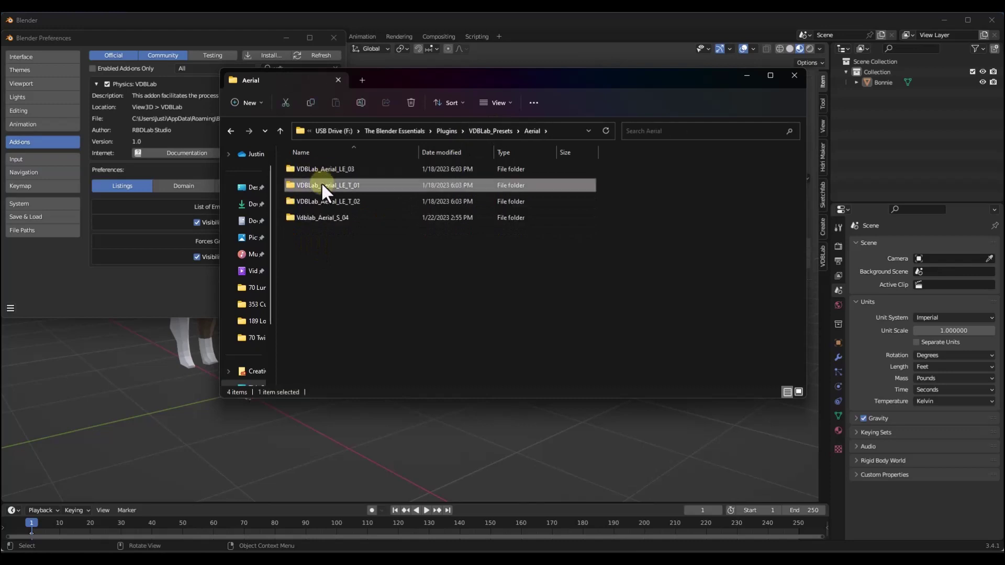
double_click(322, 182)
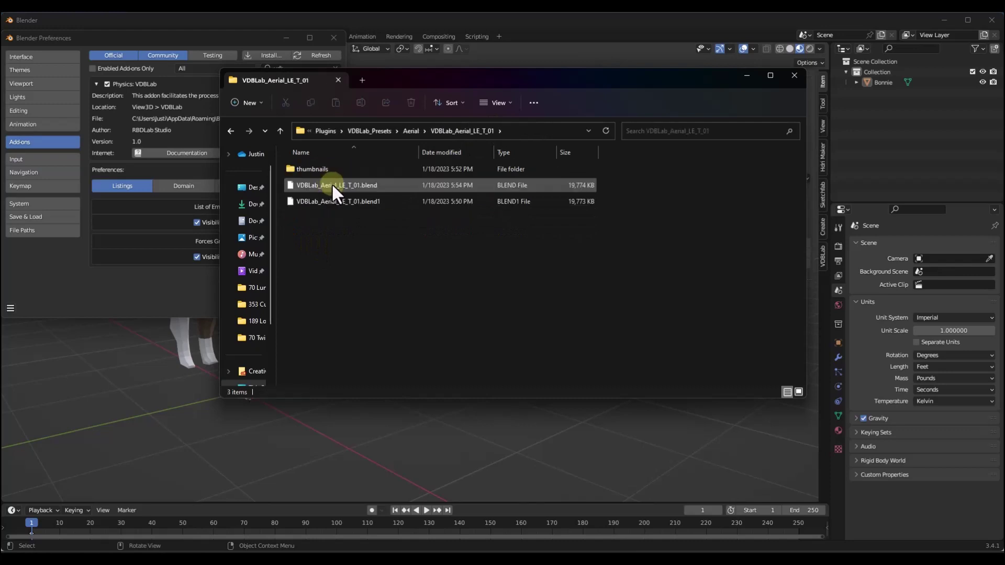
click(794, 75)
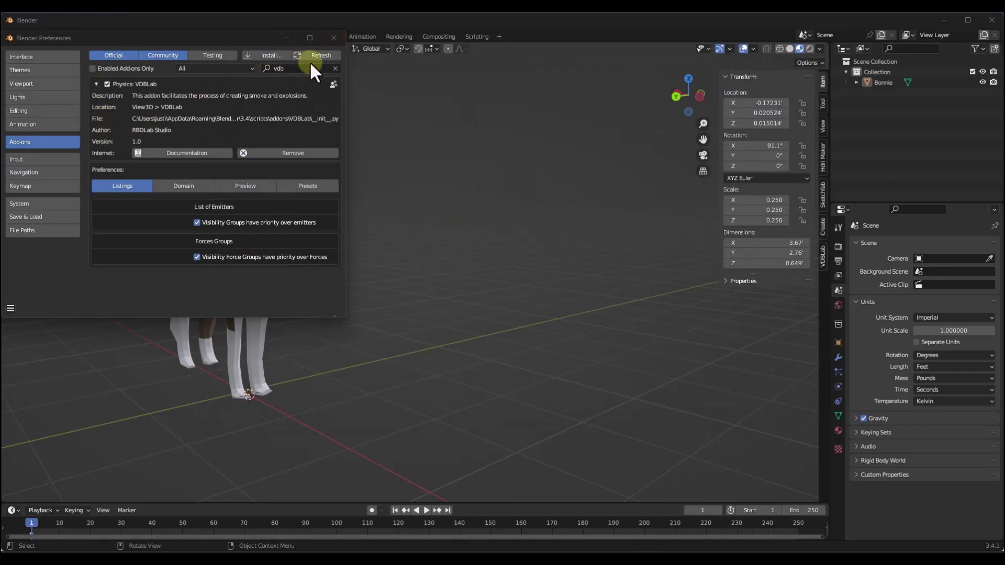
Close Preferences and show a widened VDBLab sidebar panel
click(331, 38)
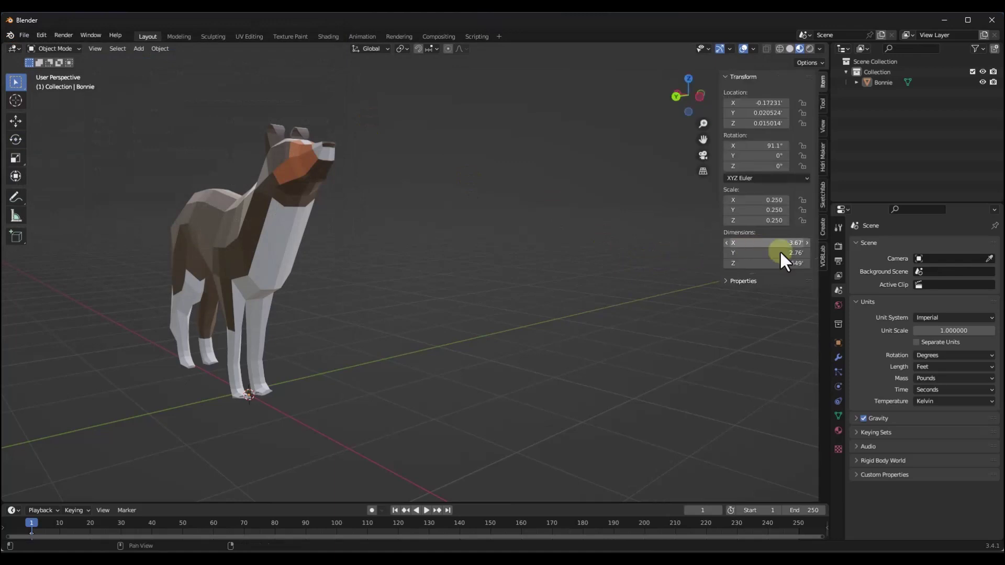
click(823, 257)
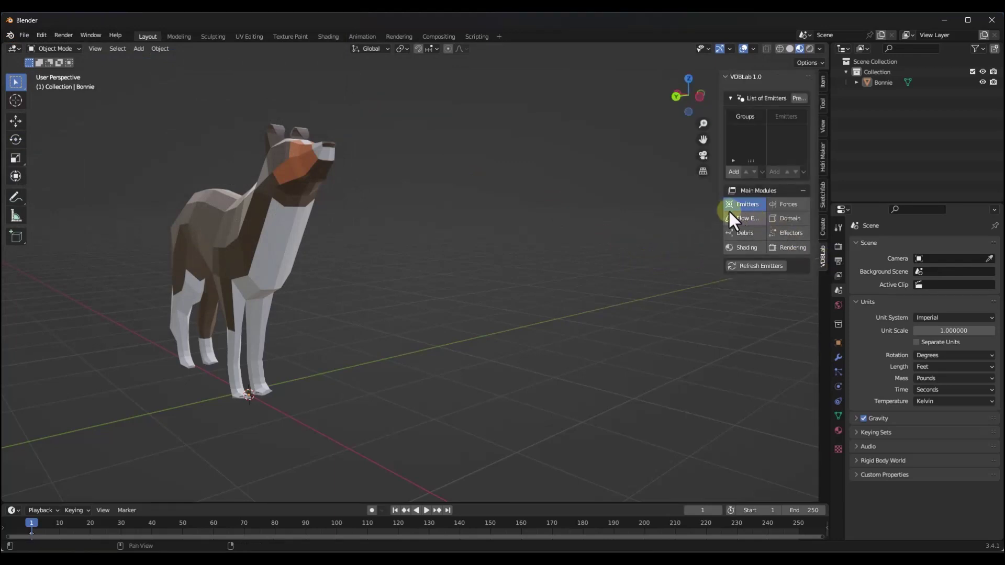
drag(720, 208, 602, 207)
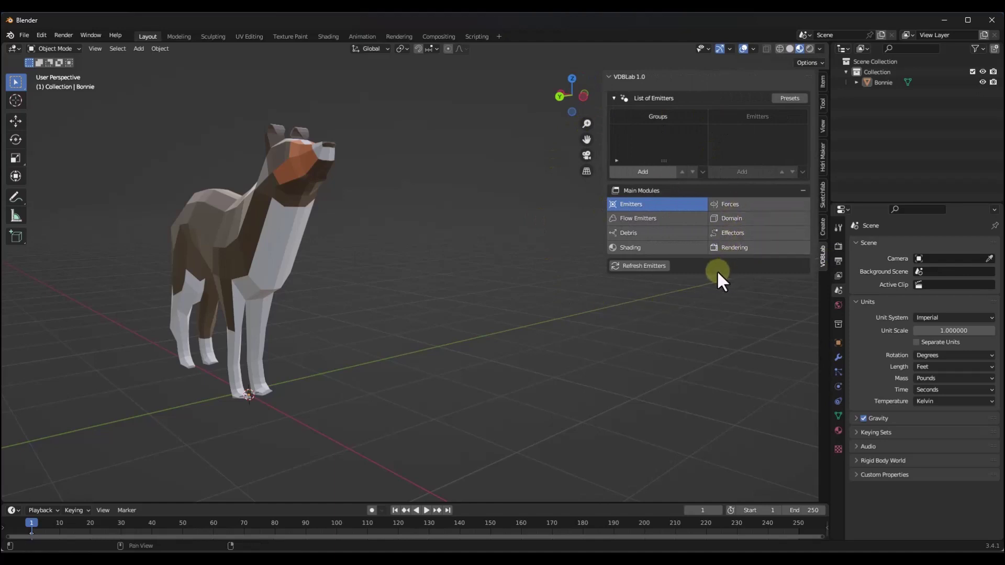
View the Flow Emitters and Debris modules, ending back on Emitters
click(647, 220)
click(645, 232)
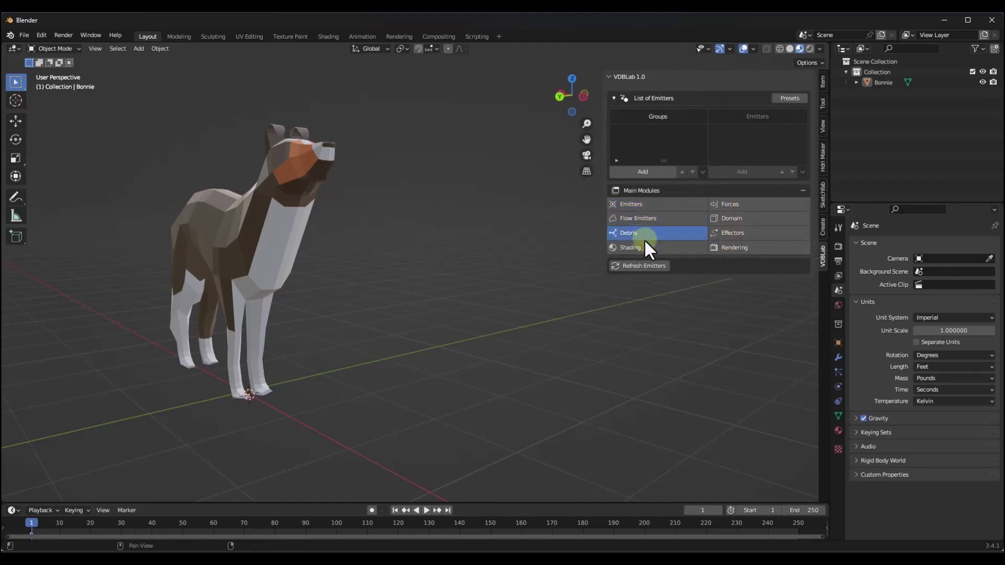
click(638, 205)
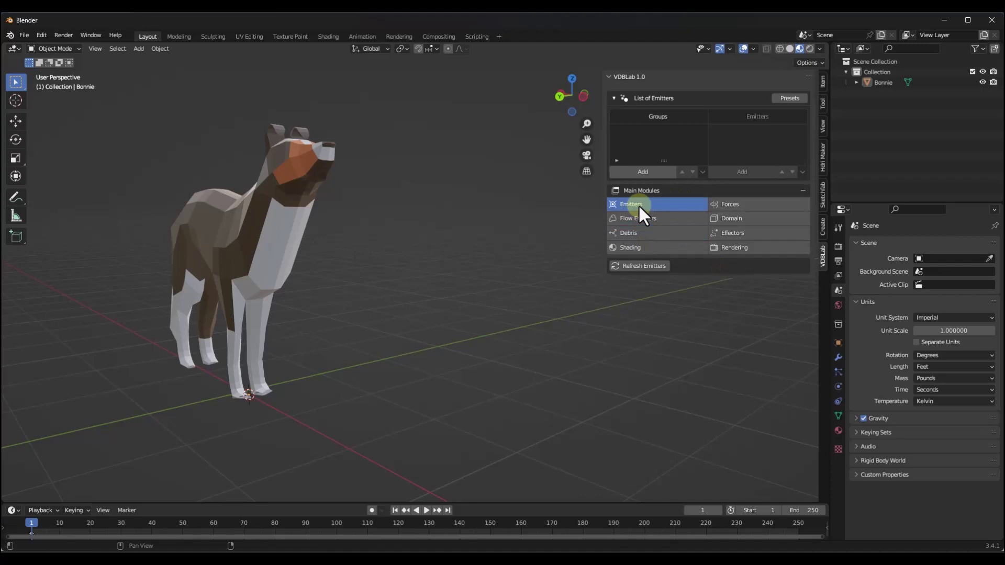
Set VDBLab's Presets Folder to VDBLab_Presets and preview the Aerial presets
click(788, 99)
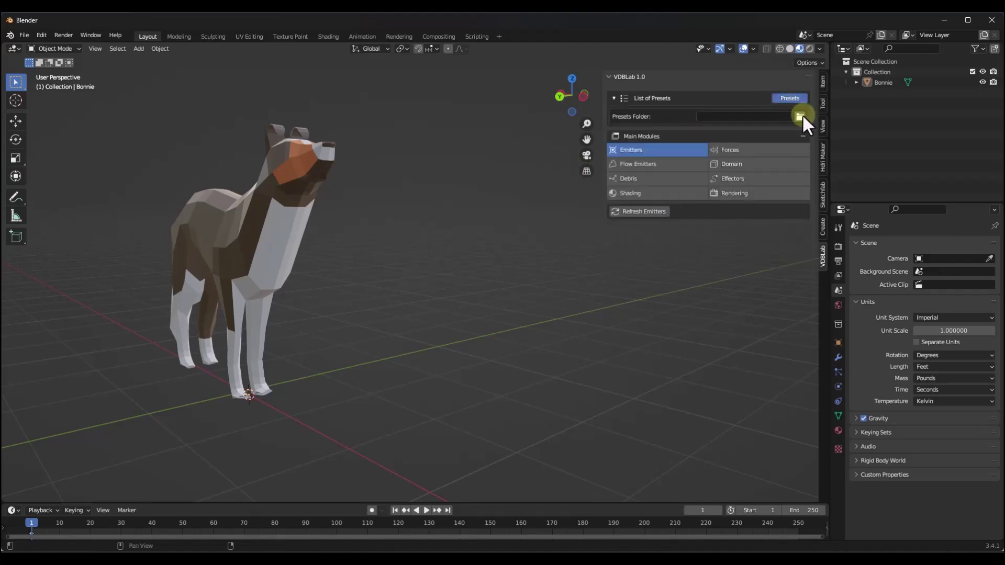
click(800, 116)
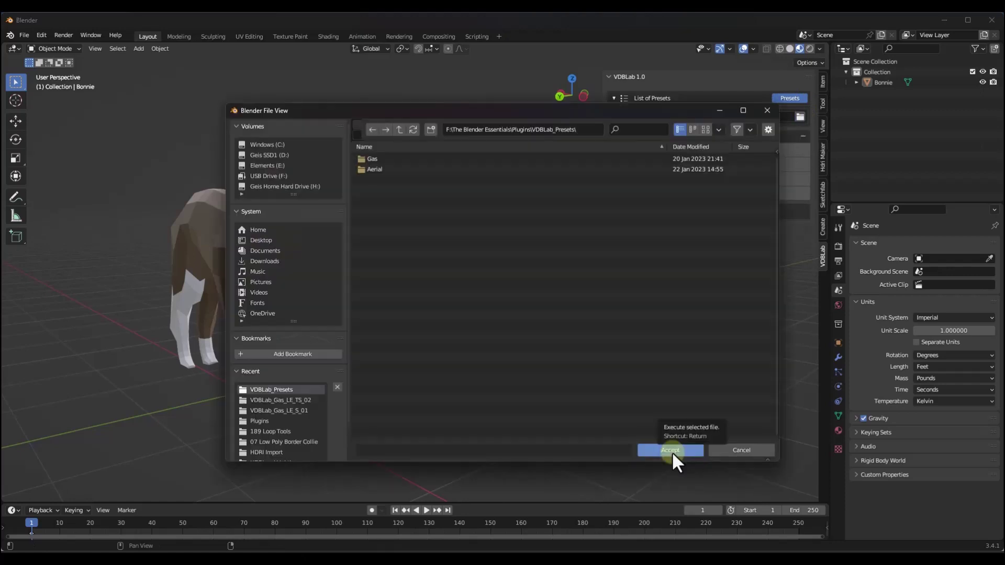
key(Return)
click(696, 215)
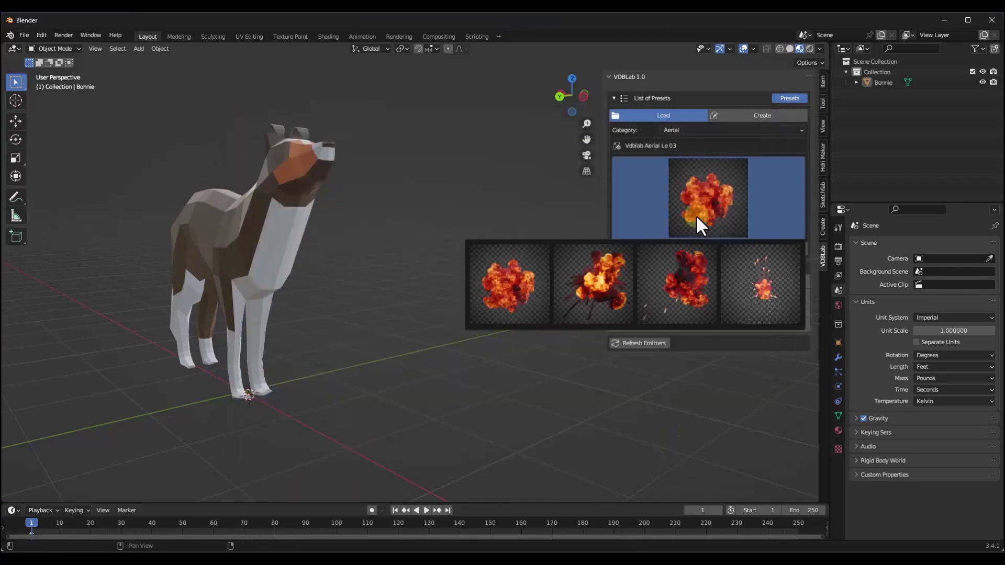
Switch the preset category to Gas, pick Vdblab Gas Se D 01, and check the tutorial video
click(694, 131)
click(688, 152)
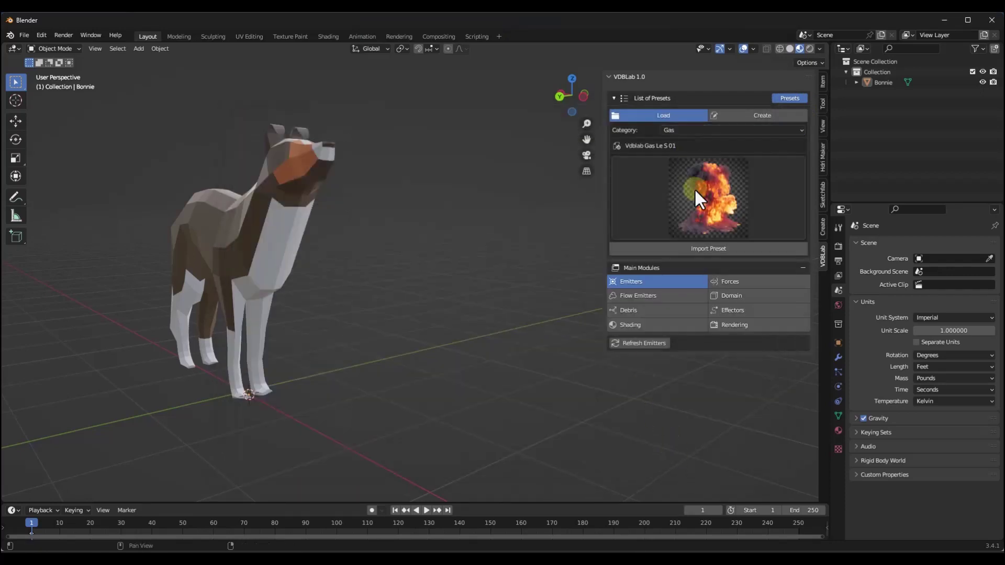
click(694, 187)
click(713, 189)
click(776, 288)
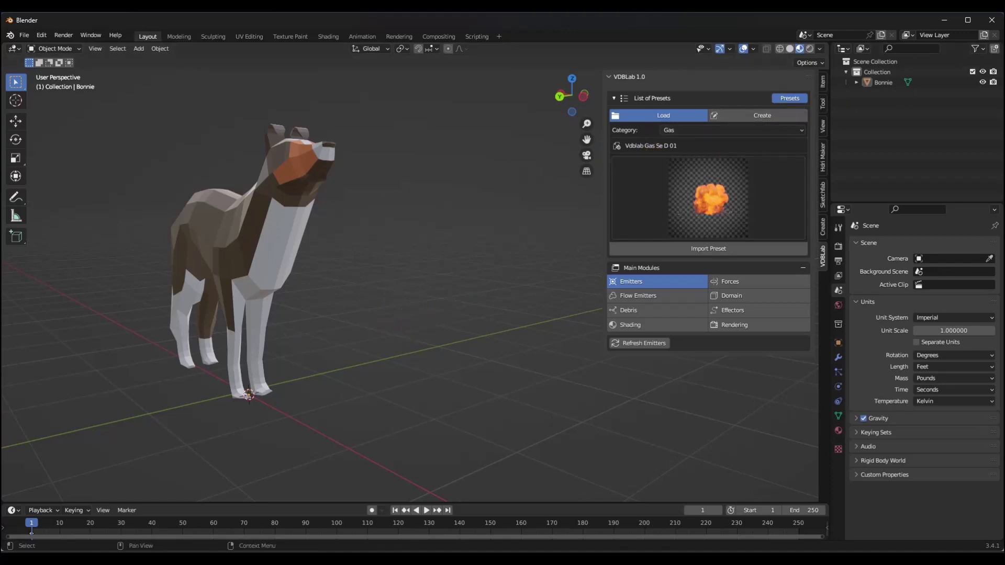
key(alt+Tab)
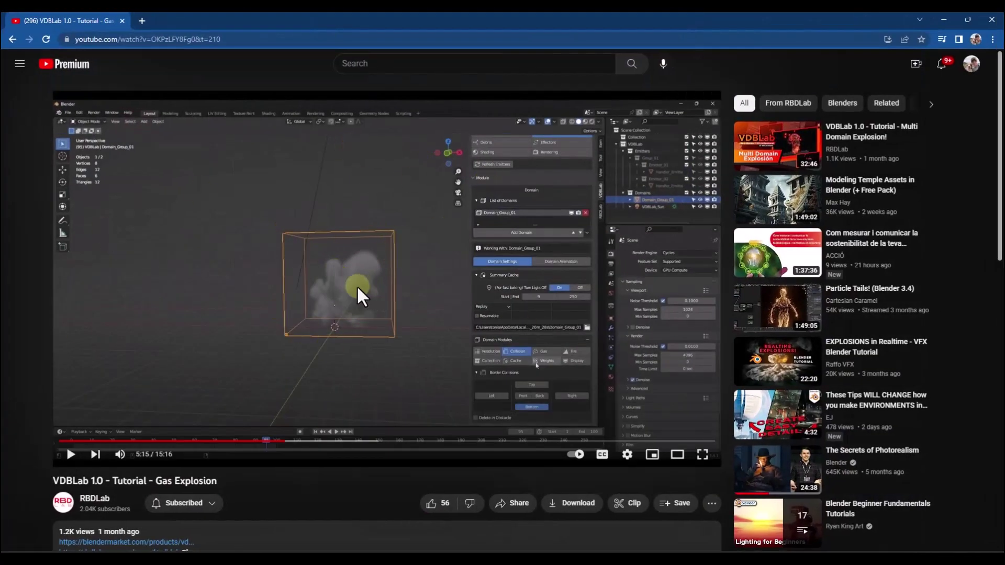
key(alt+Tab)
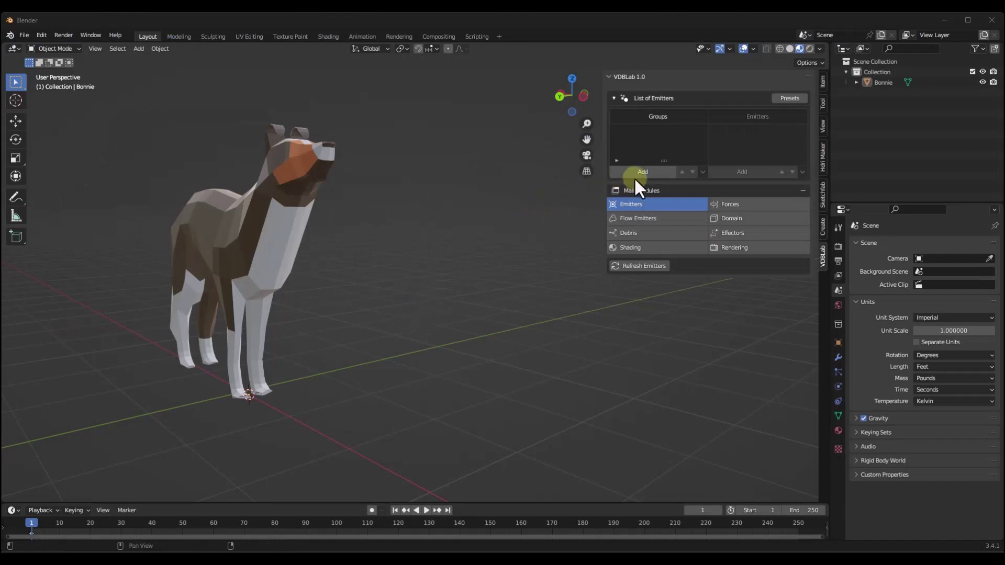
In top view, move the dog up-right of the origin and rotate it -42.3°
scroll(272, 259, down, 6)
click(272, 258)
scroll(273, 258, down, 4)
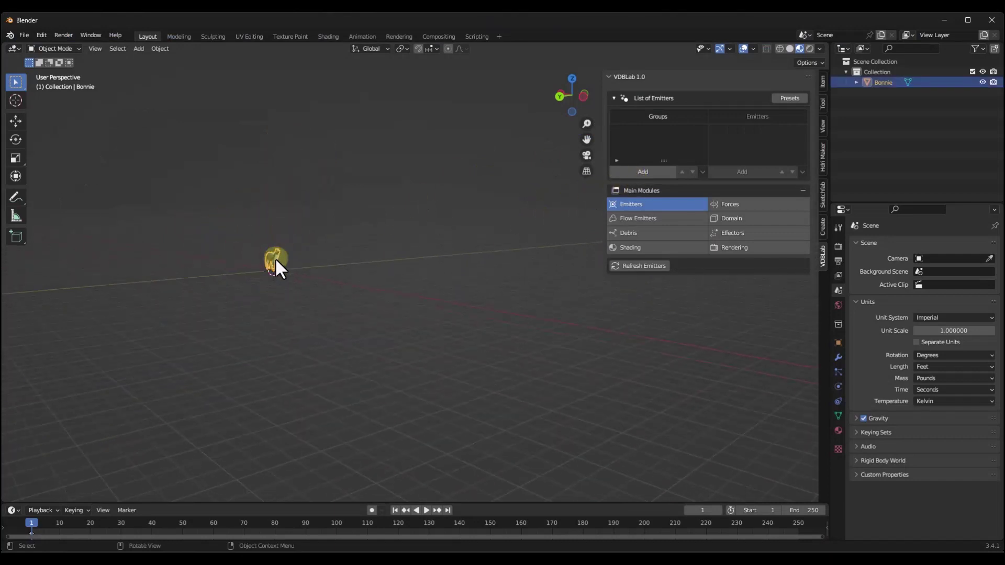
click(571, 79)
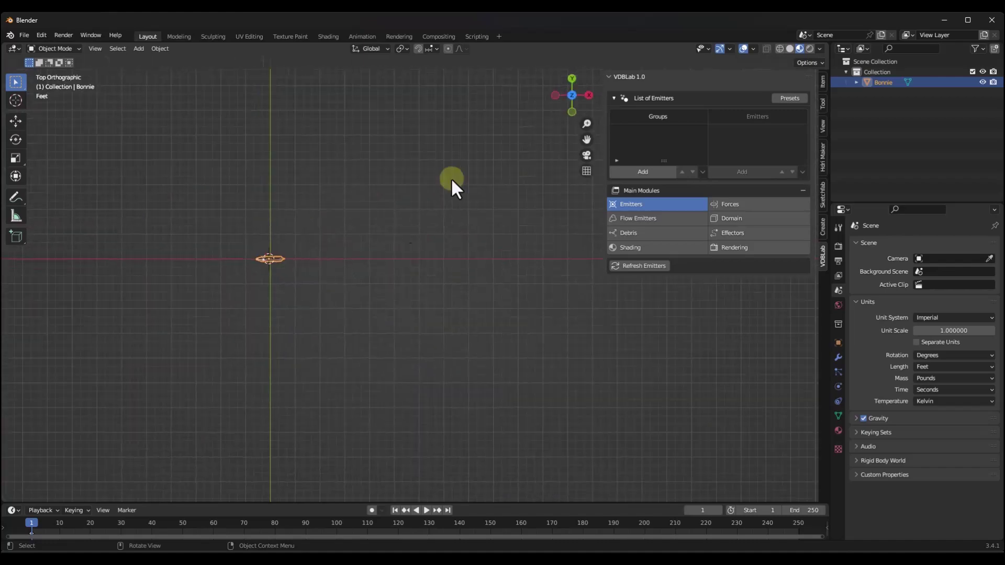
key(g)
click(323, 224)
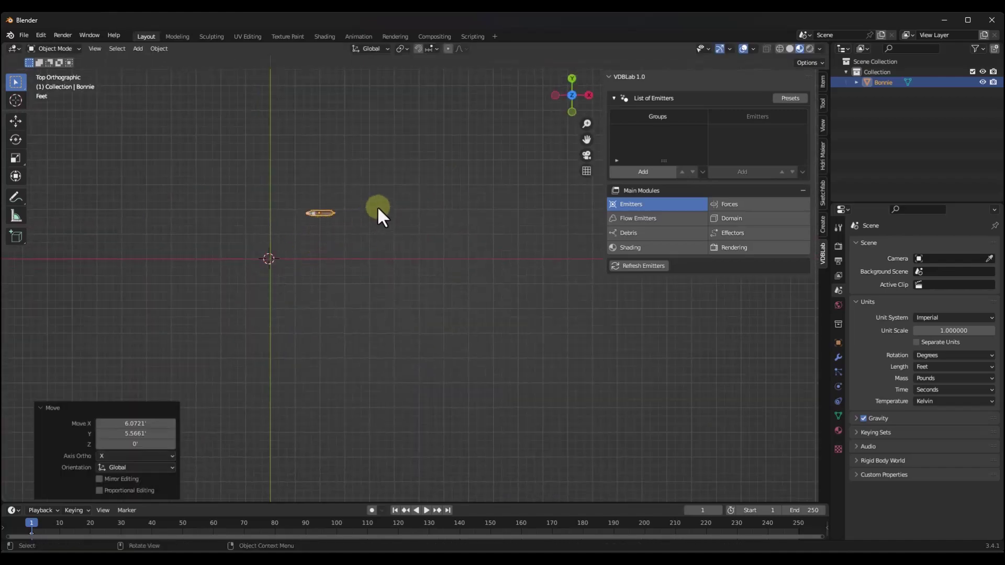
key(r)
click(355, 171)
Back in perspective view, move the dog further away from the origin
middle_drag(355, 172, 423, 267)
scroll(359, 226, up, 3)
scroll(377, 272, down, 3)
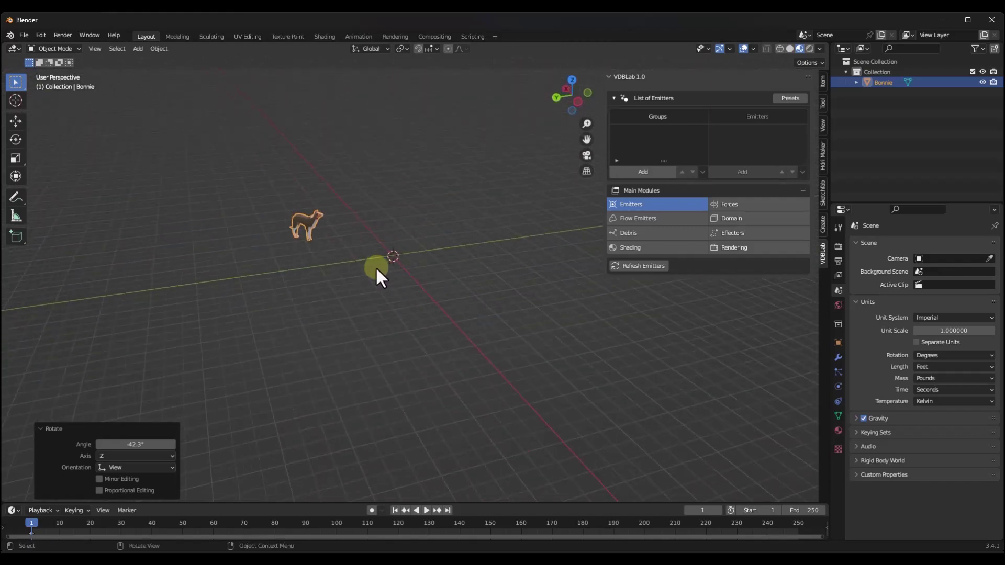
scroll(406, 214, up, 5)
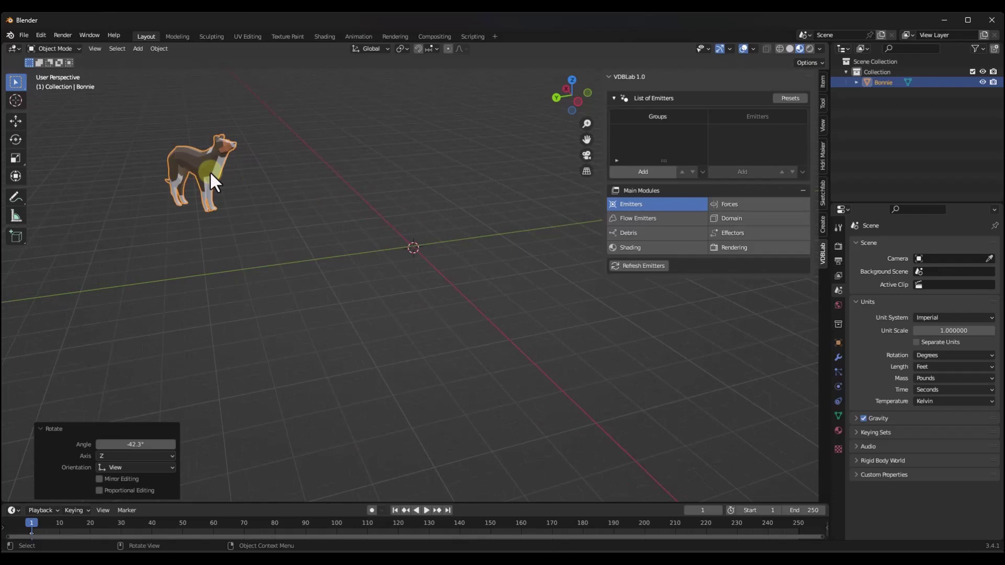
key(g)
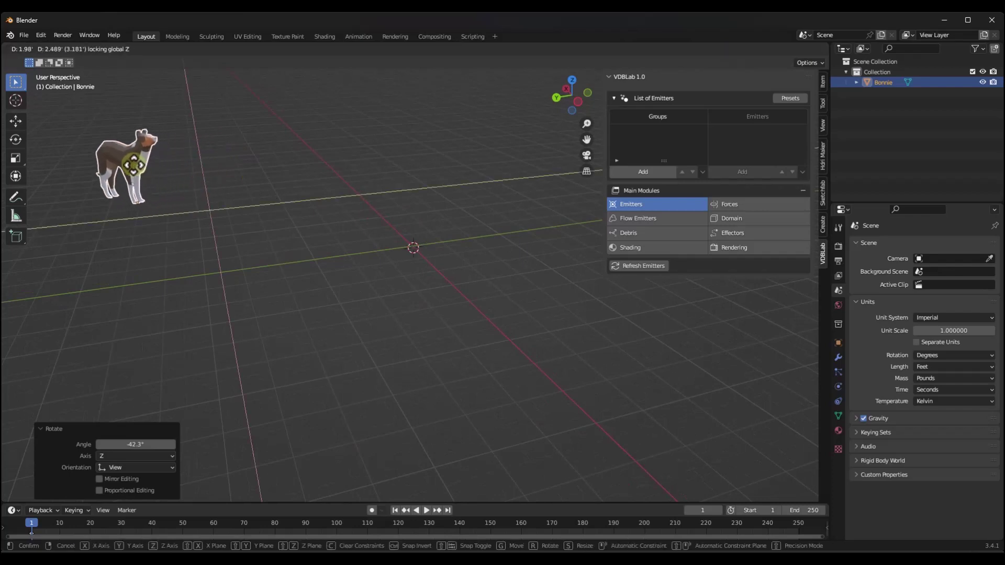
click(120, 121)
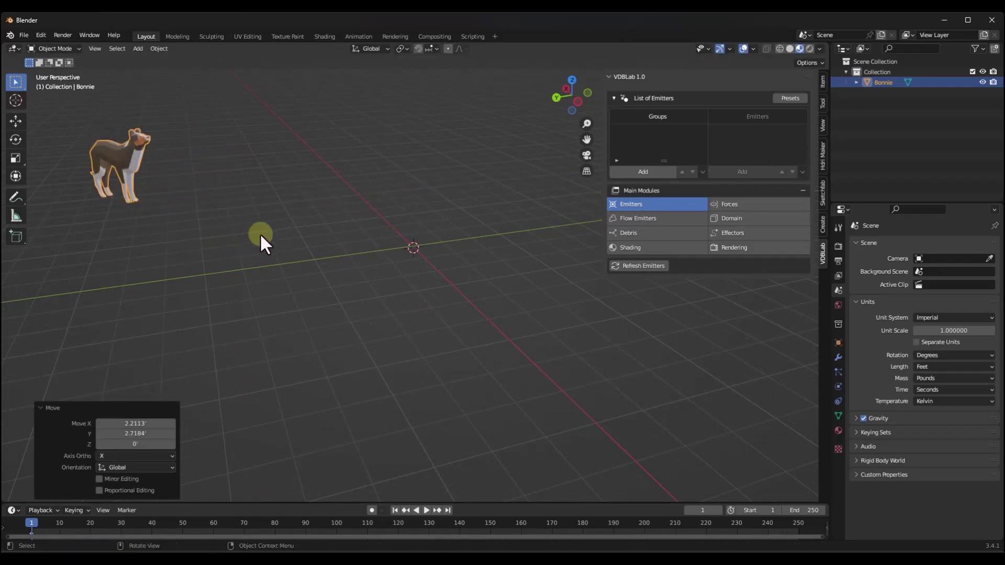
middle_drag(424, 234, 423, 231)
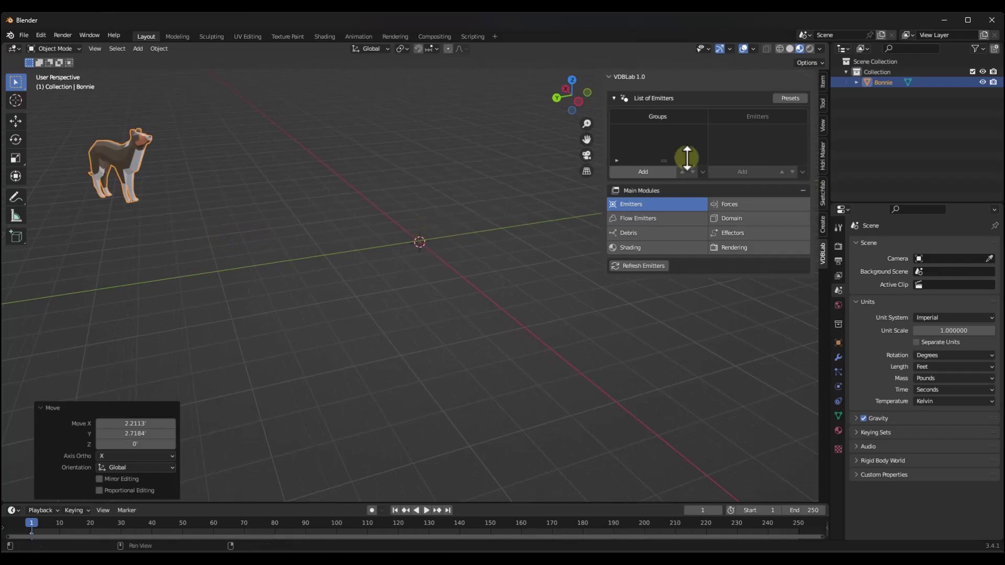
Add Group_01 and then Emitter_01, creating a cone emitter at the world origin
click(644, 172)
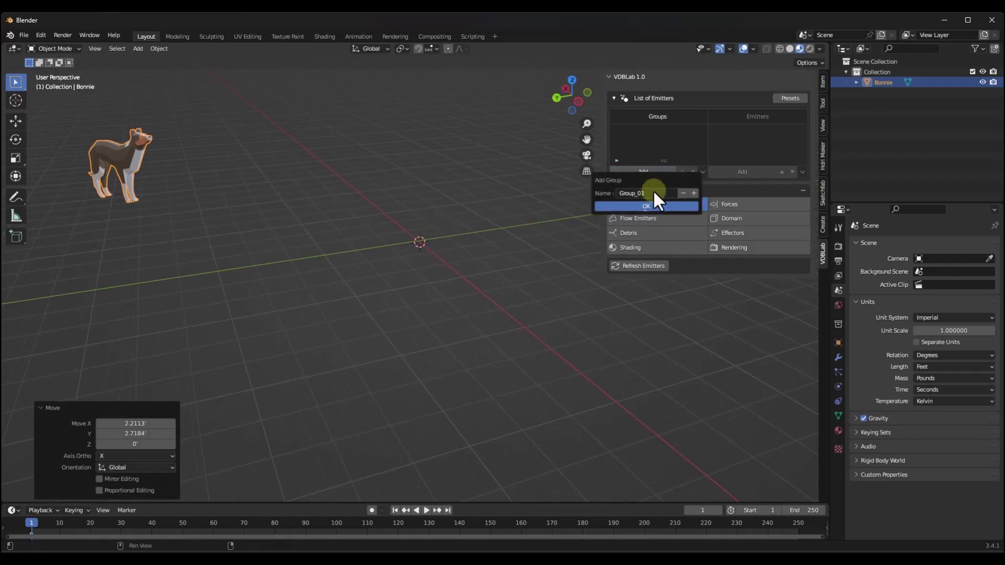
click(653, 205)
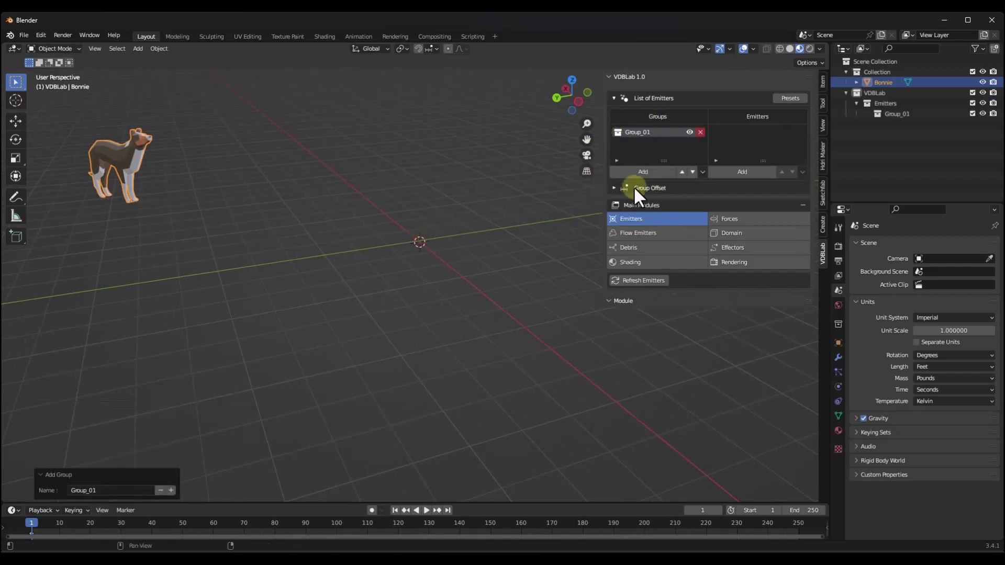
click(741, 173)
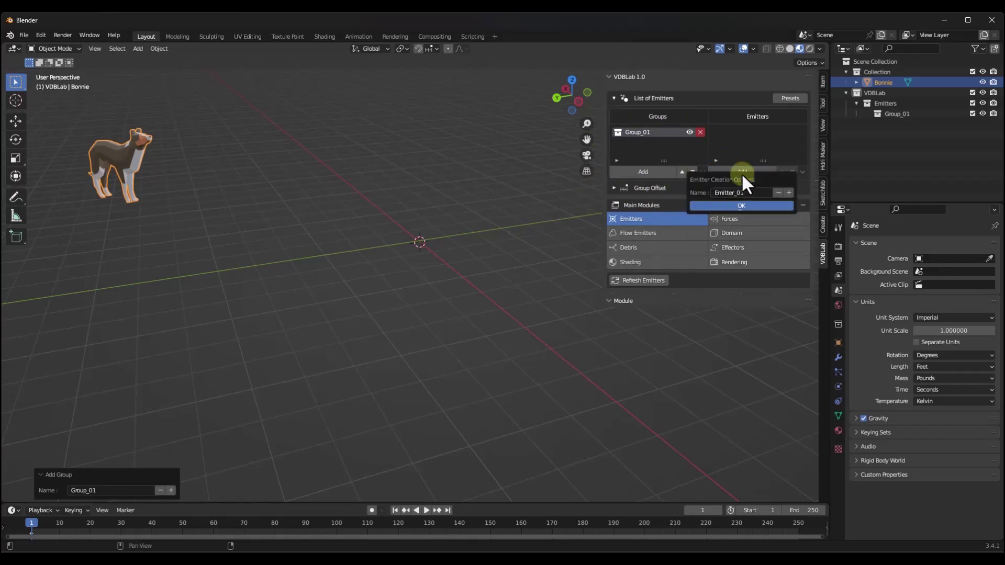
click(743, 207)
mouse_move(411, 223)
middle_down()
mouse_move(463, 202)
mouse_move(439, 219)
mouse_move(423, 211)
mouse_move(460, 210)
mouse_move(407, 215)
middle_up()
scroll(428, 221, up, 5)
scroll(429, 221, down, 3)
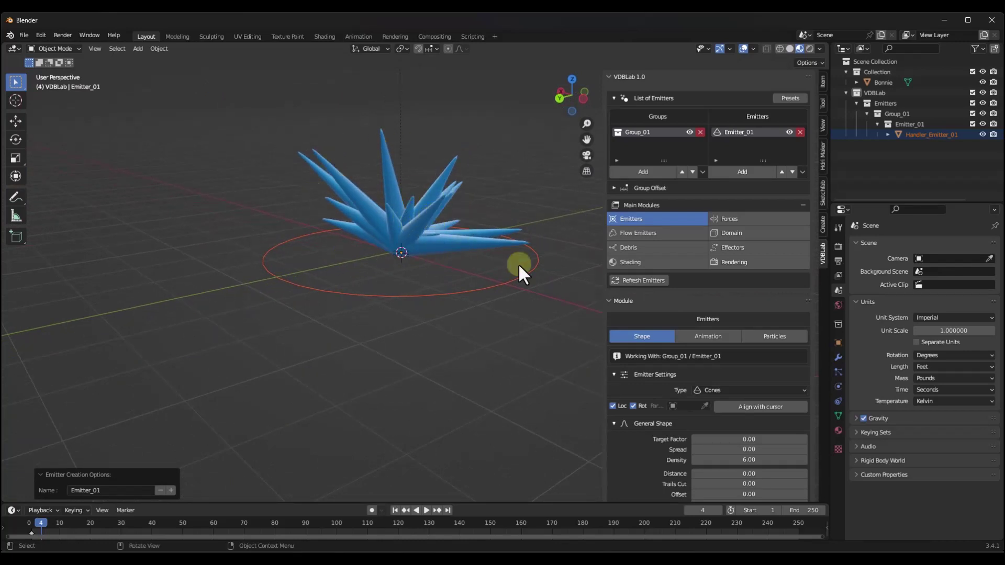
Try the Icosphere and Shockwave emitter types, then set Emitter_01 to Trails
scroll(681, 372, down, 1)
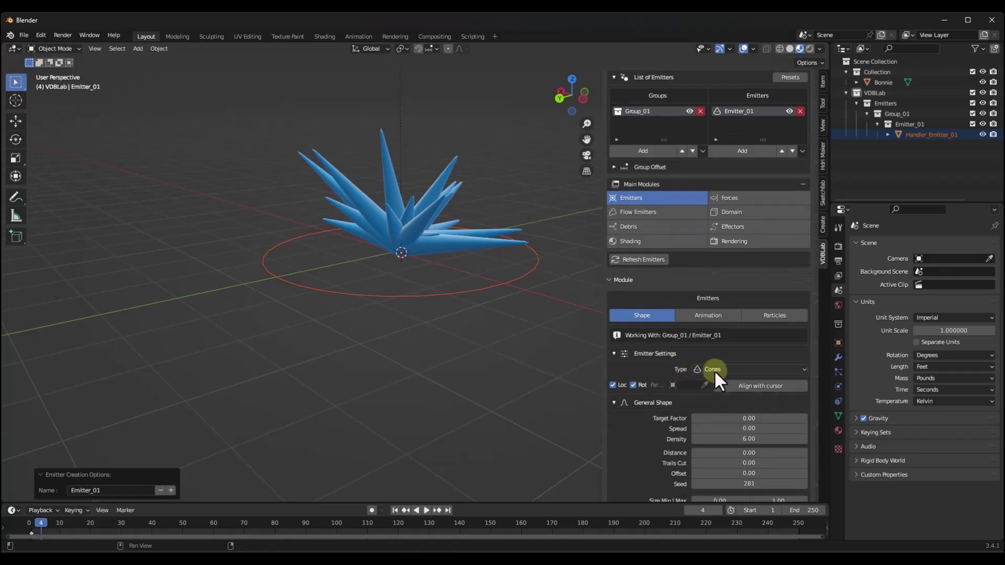
click(715, 369)
click(719, 391)
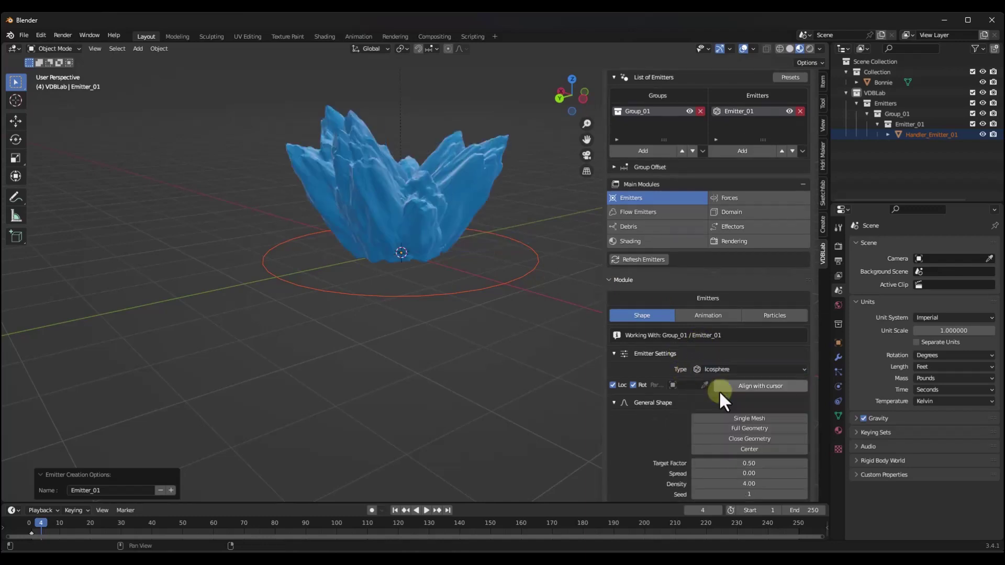
click(720, 366)
click(720, 401)
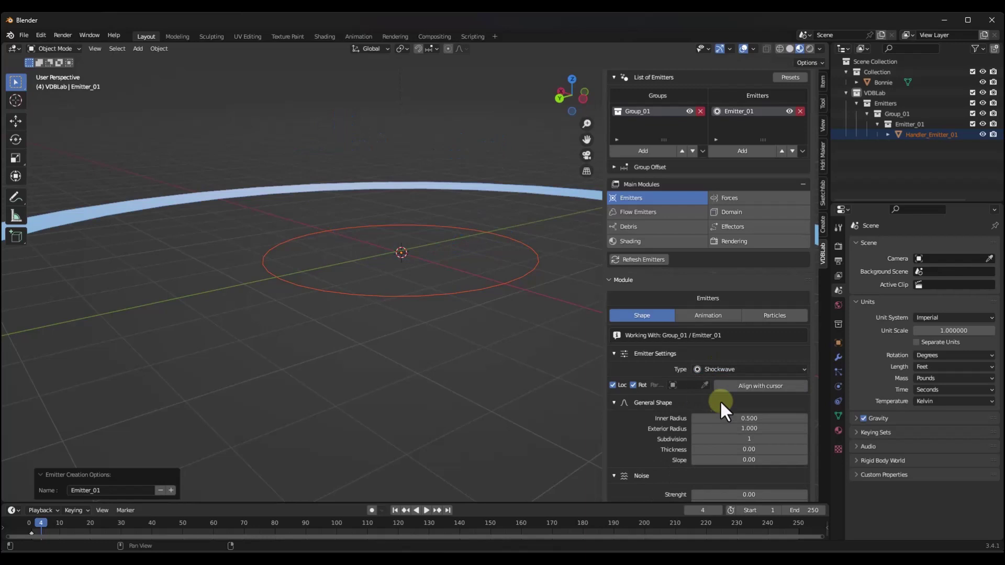
click(727, 369)
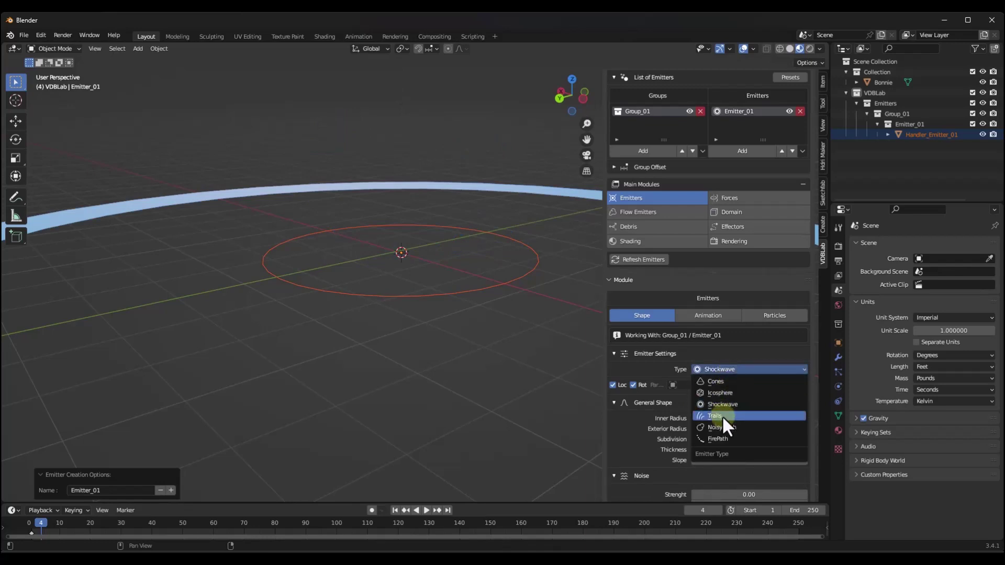
click(723, 416)
Scrub the timeline forward to watch the trails grow, then rewind to frame 7
scroll(440, 288, down, 5)
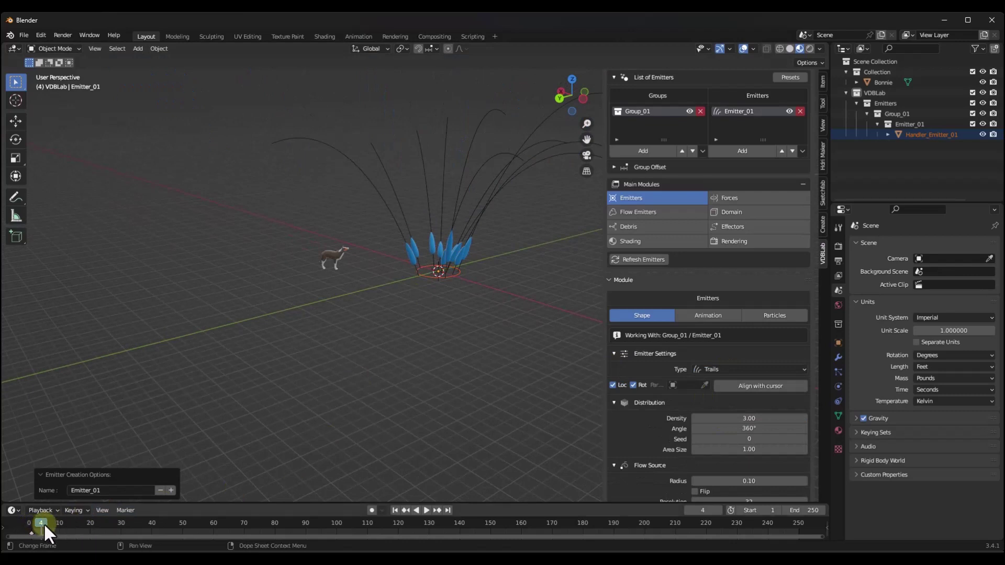
drag(40, 520, 200, 529)
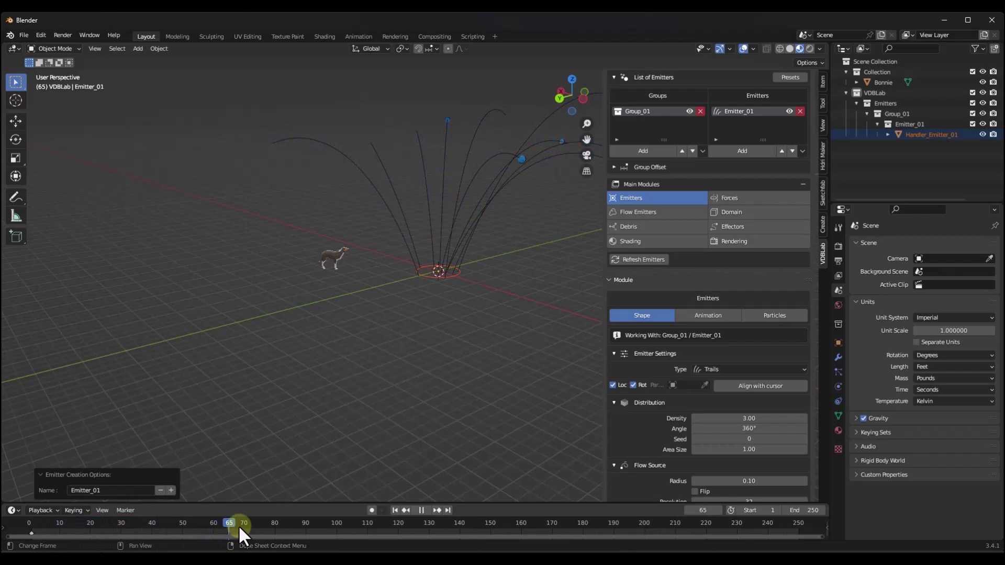
drag(283, 524, 50, 524)
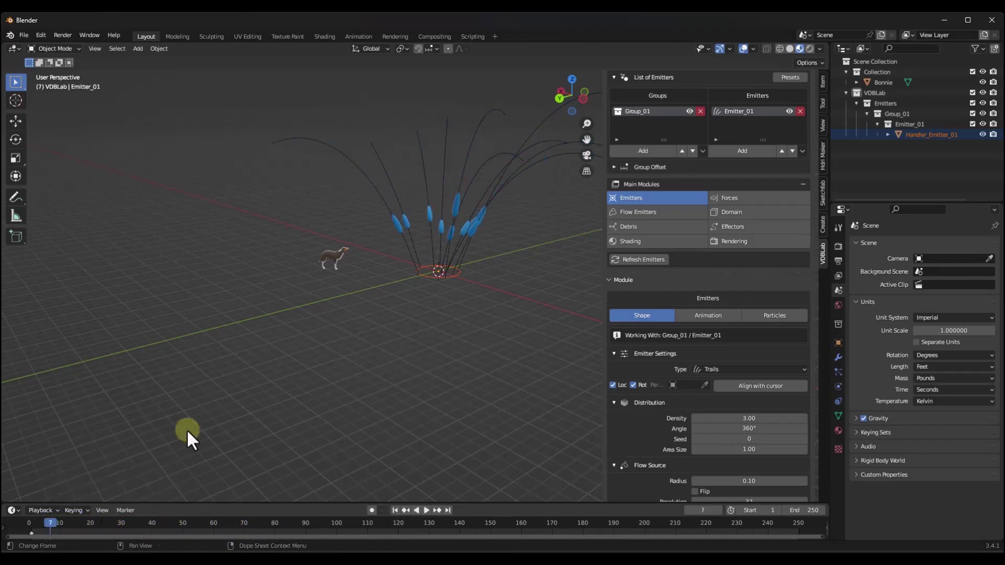
scroll(385, 227, up, 4)
middle_drag(343, 201, 417, 192)
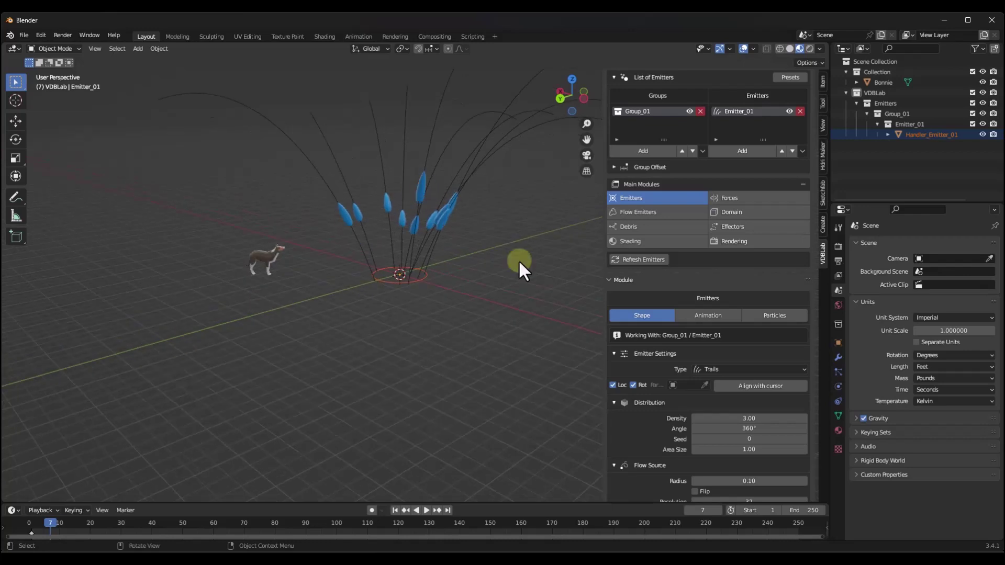
click(733, 369)
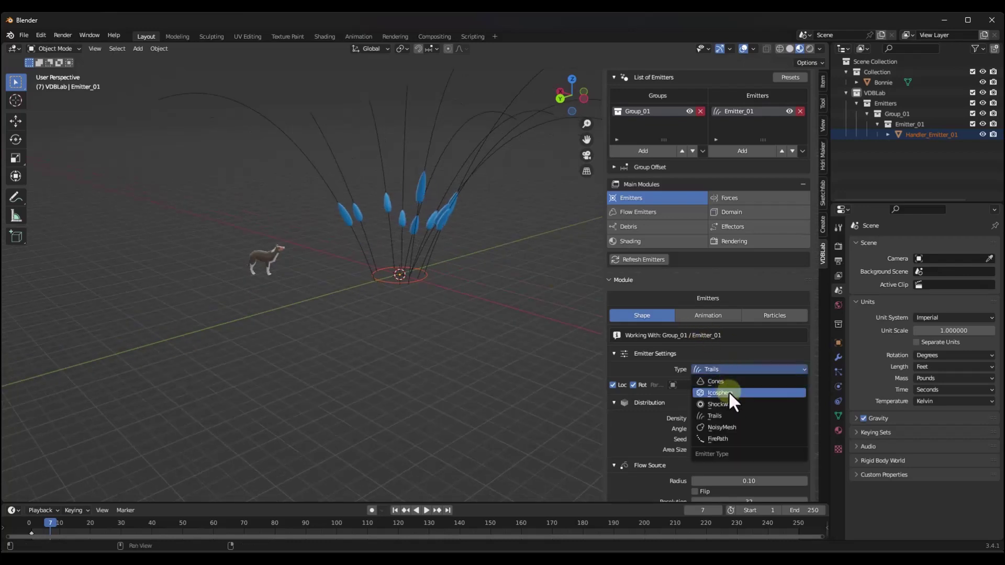
Switch Emitter_01 back to Icosphere and raise Target Factor from 0.50 to 1.00
click(730, 392)
scroll(394, 239, up, 8)
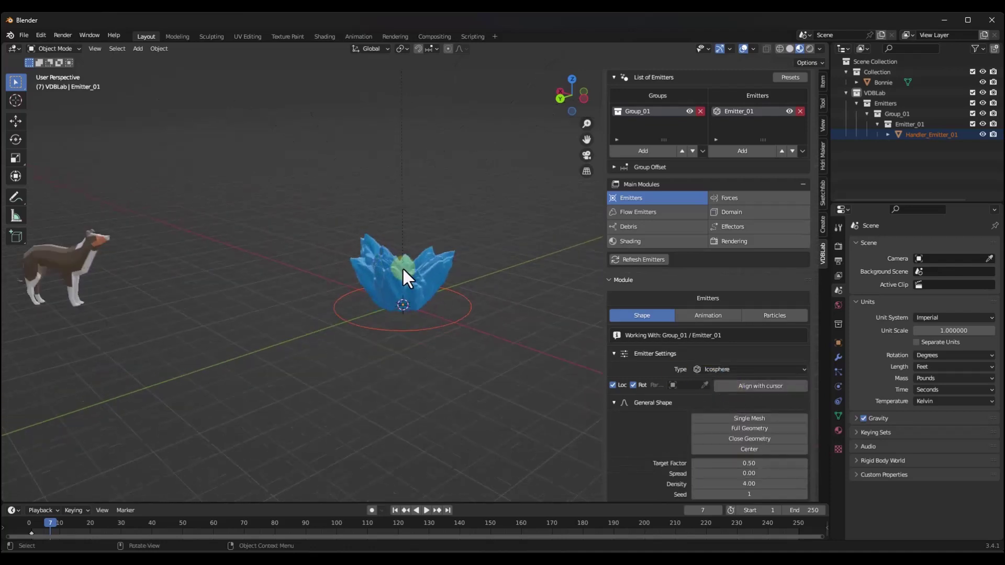
scroll(648, 400, down, 7)
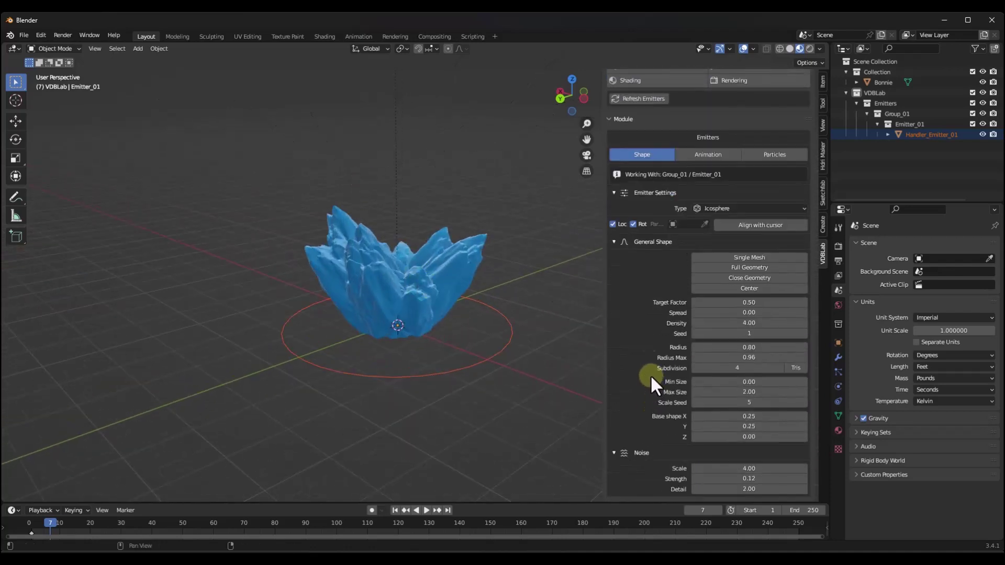
drag(699, 303, 763, 347)
middle_drag(424, 294, 612, 301)
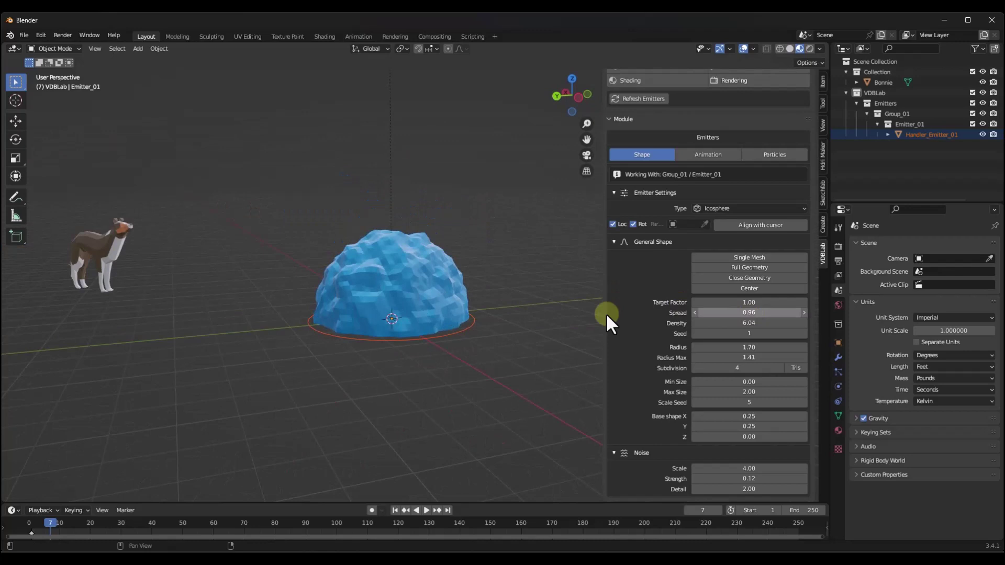
scroll(363, 294, up, 2)
middle_drag(363, 294, 393, 289)
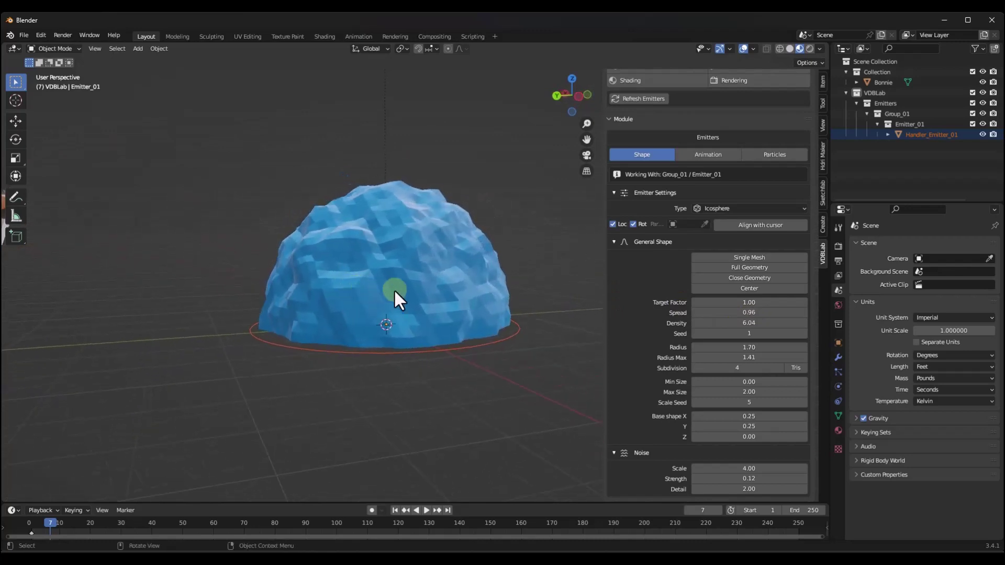
scroll(401, 293, down, 2)
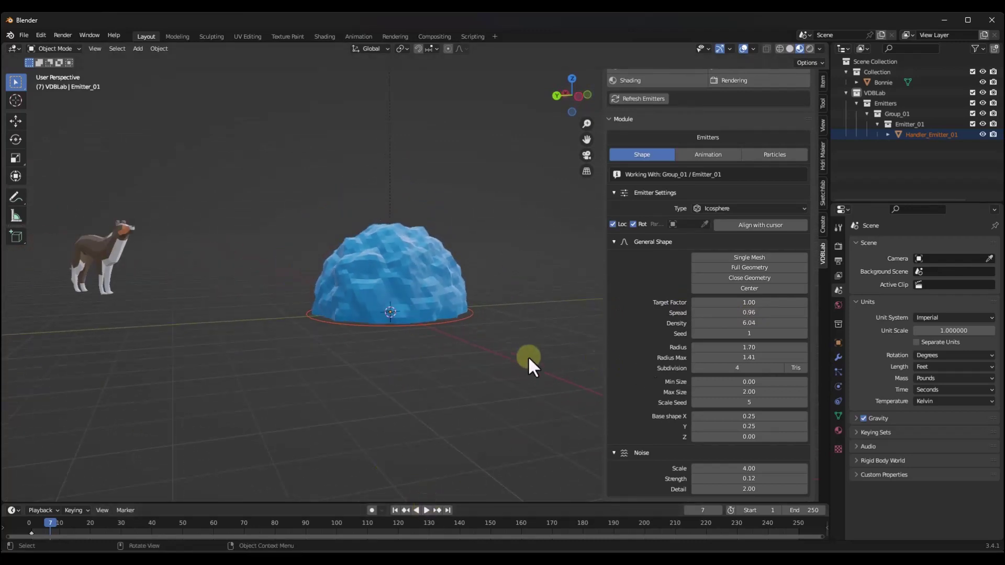
Raise the noise Scale from 4.00 to 6.22 and bring up the emitter's Animation settings
drag(749, 468, 729, 460)
scroll(406, 277, up, 3)
middle_drag(331, 270, 340, 271)
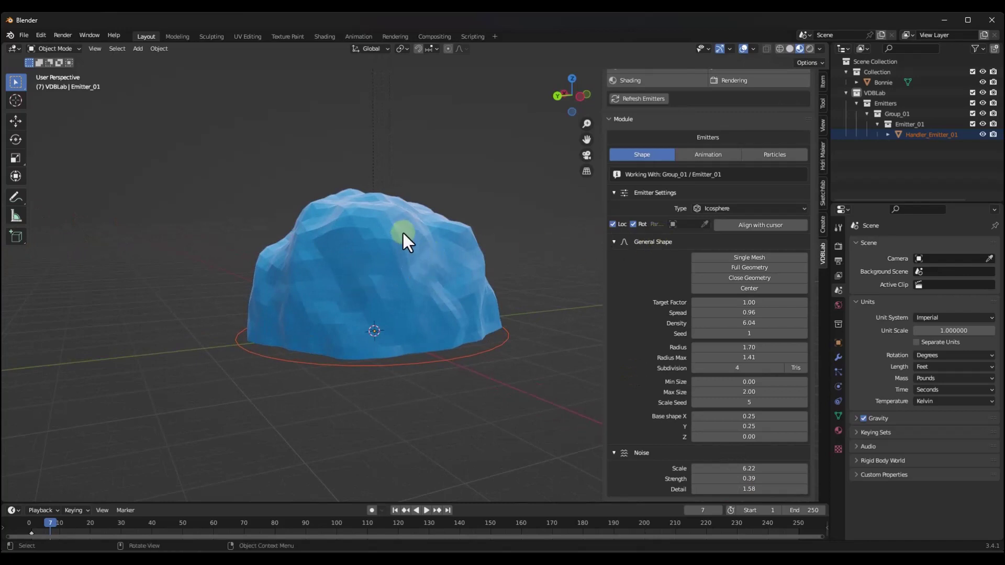
scroll(400, 233, down, 3)
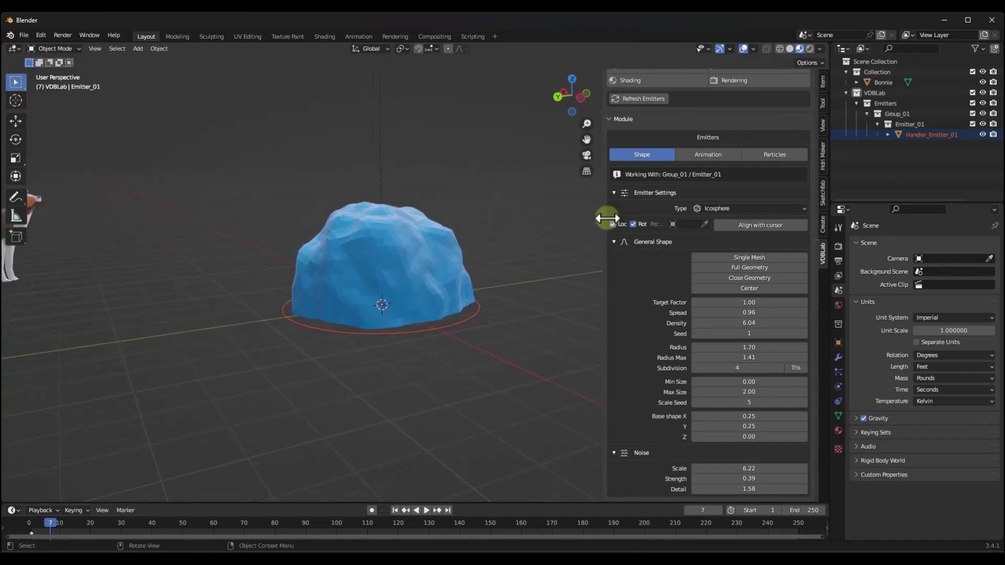
click(702, 158)
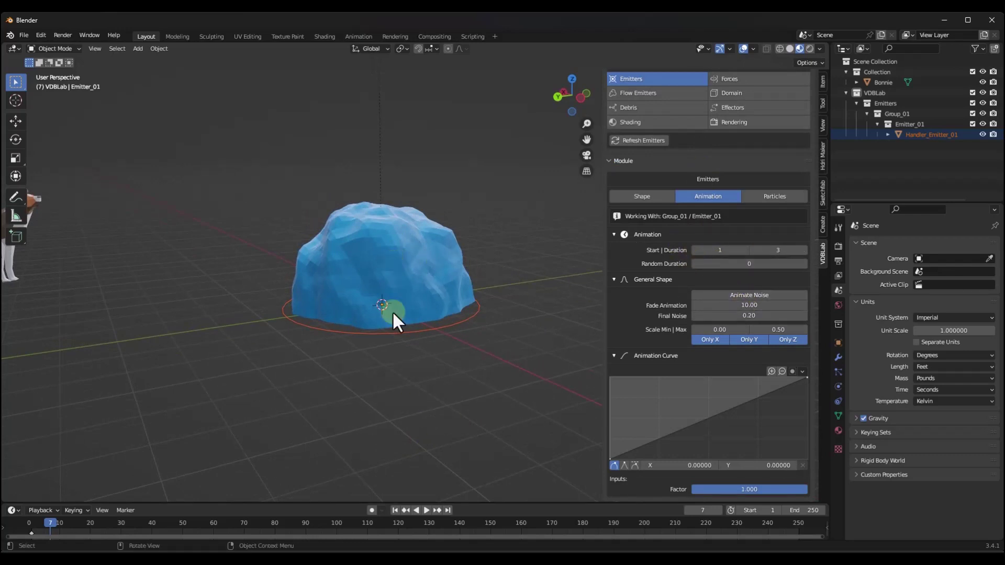
Play the animation briefly and orbit around the rock
click(425, 510)
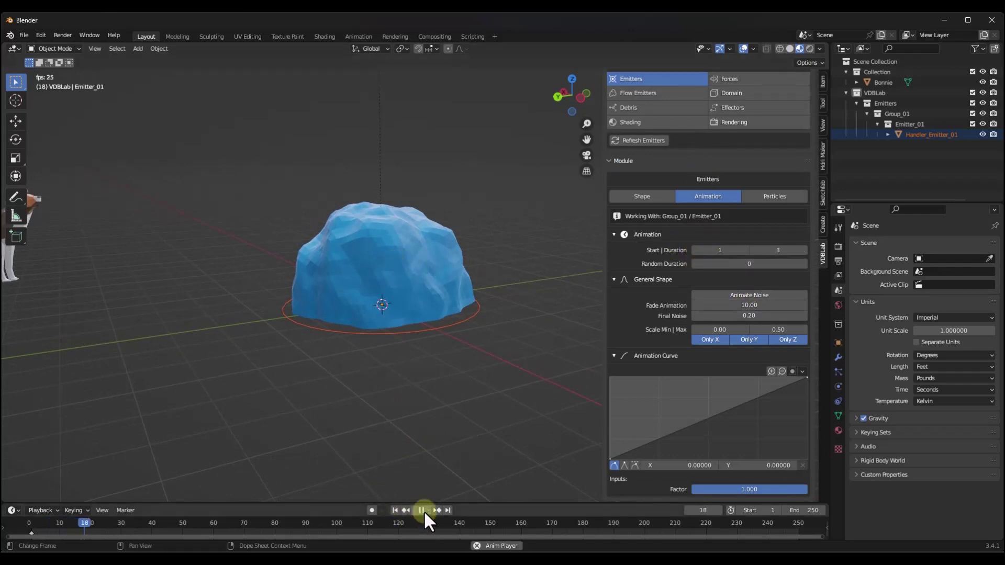
click(424, 511)
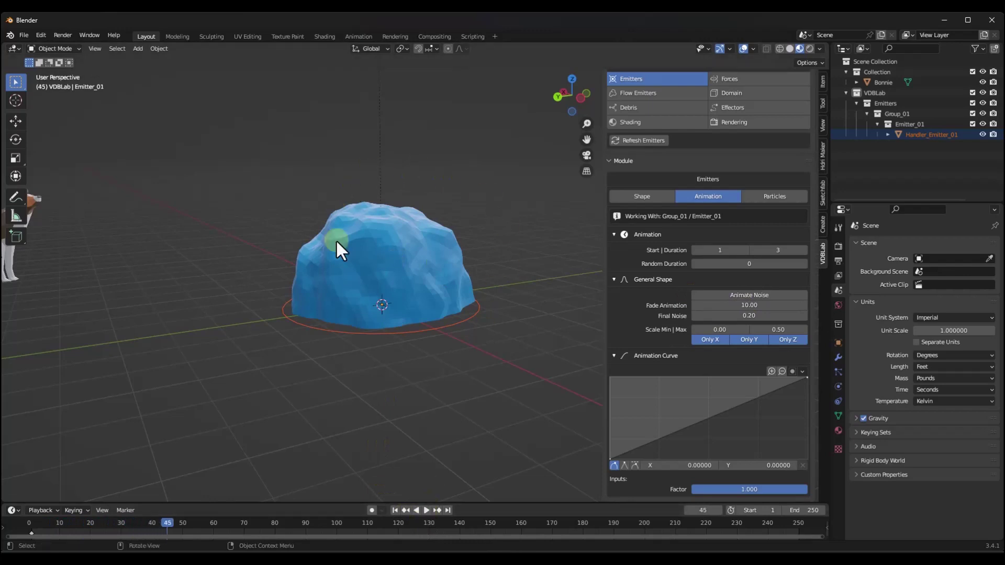
middle_drag(337, 241, 380, 286)
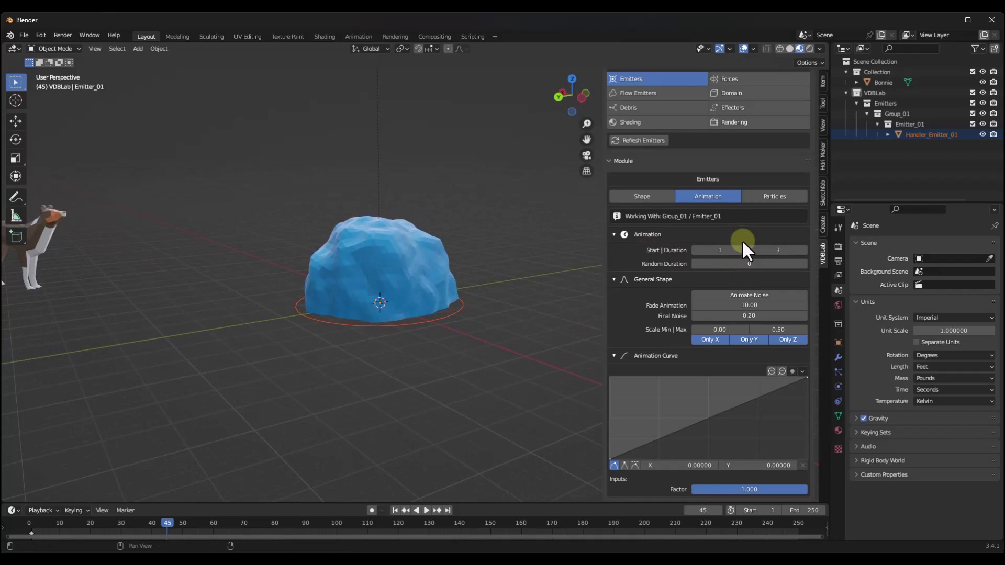
Enable Animate Noise on the rock emitter, settling at Final Noise 0.20, and replay from frame 1
click(751, 295)
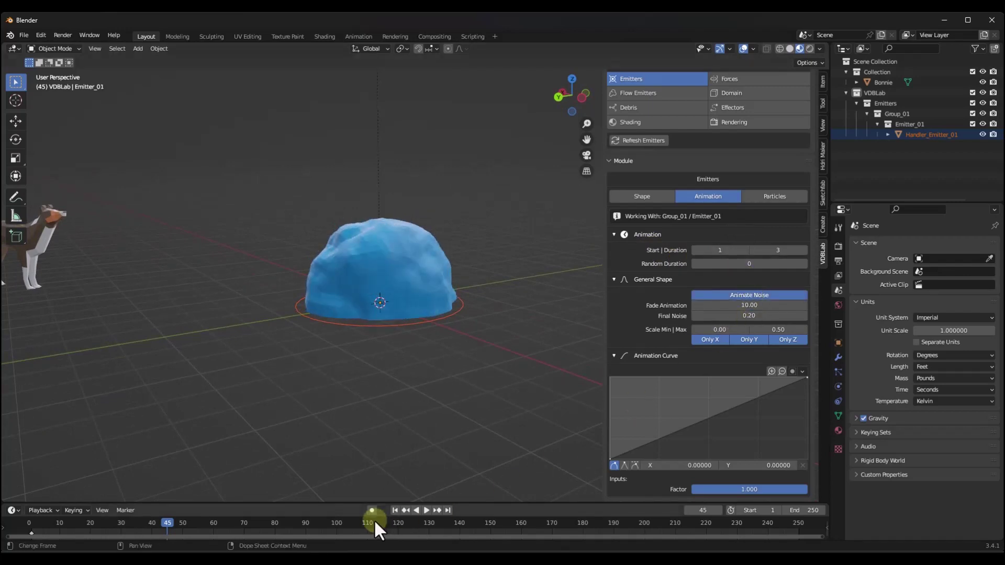
click(395, 510)
click(426, 511)
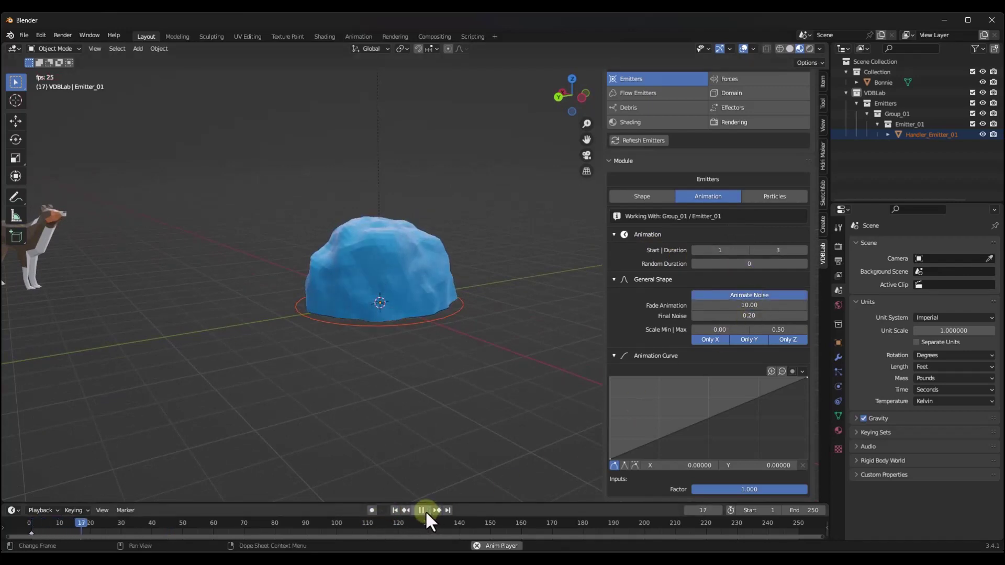
click(422, 510)
scroll(395, 254, up, 4)
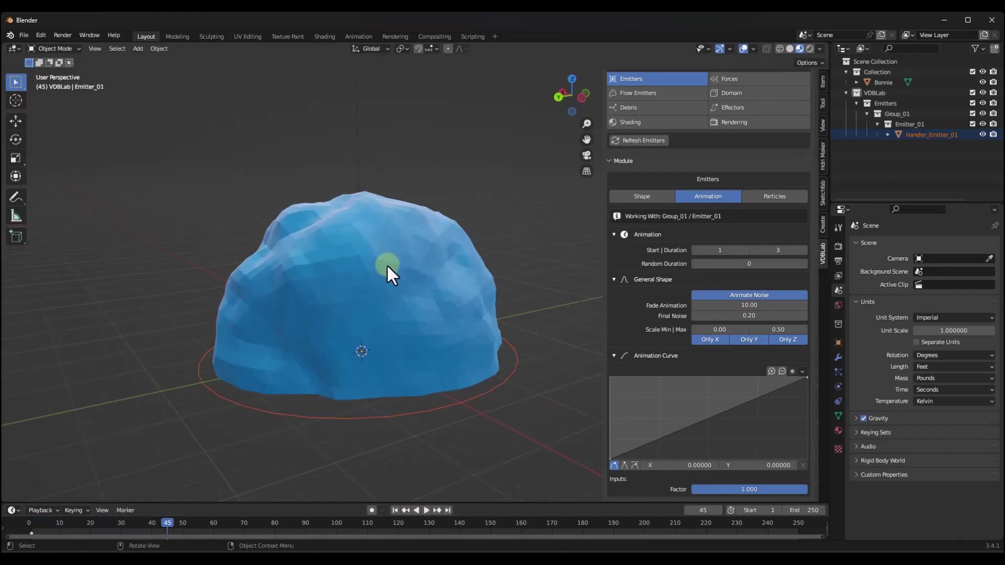
click(427, 511)
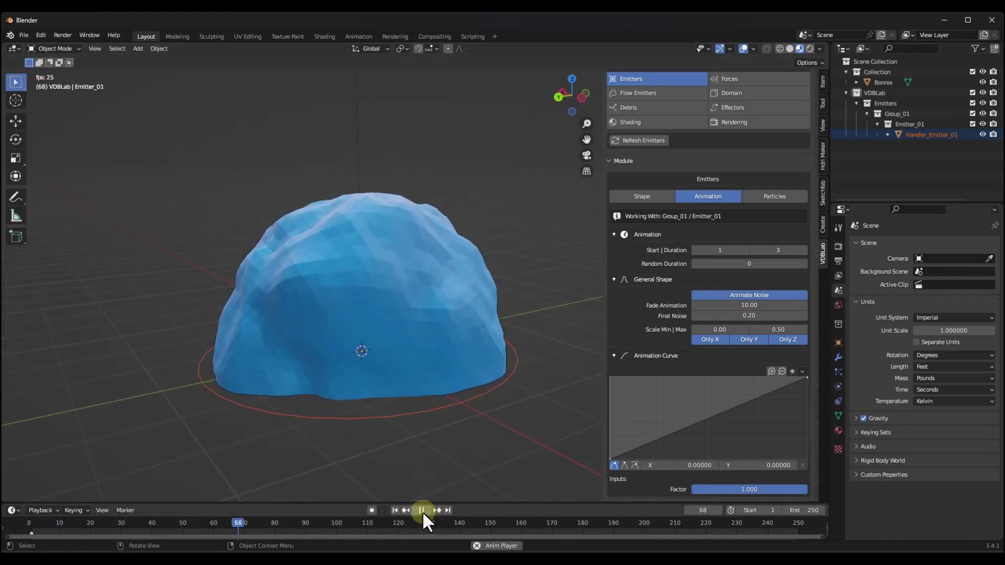
click(422, 511)
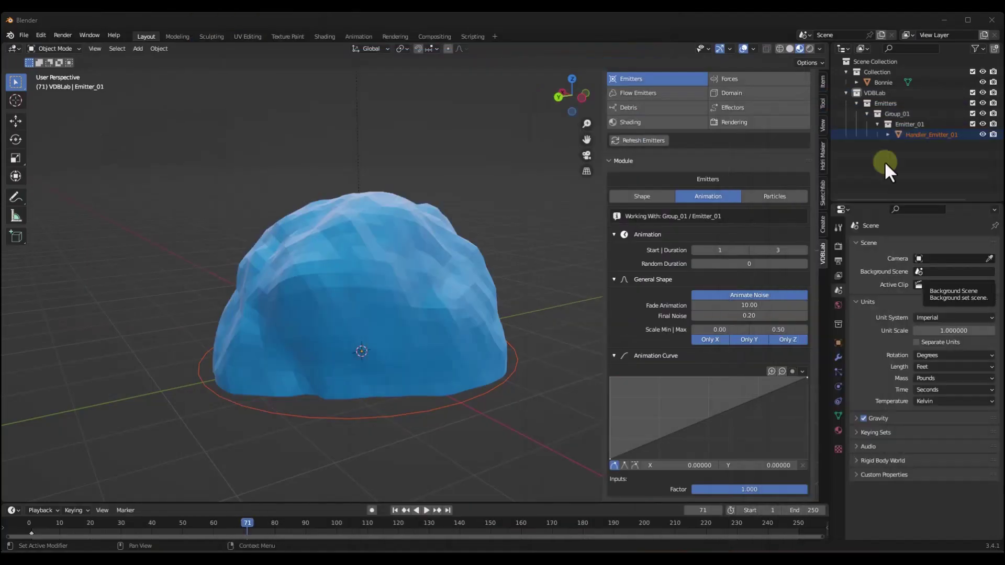
middle_drag(381, 294, 408, 302)
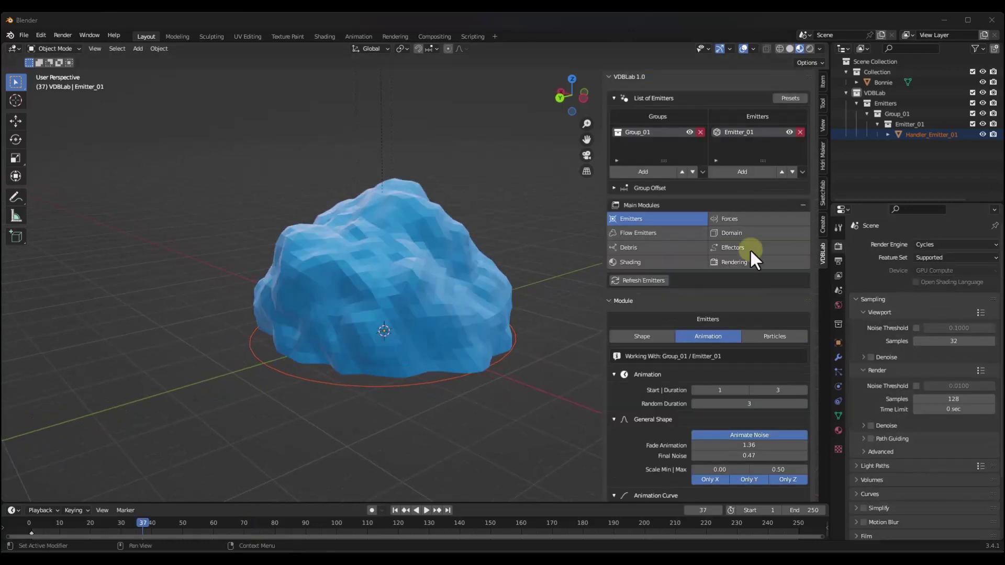
Add a flow to the rock emitter in Flow Emitters and set its type to Fire
click(645, 233)
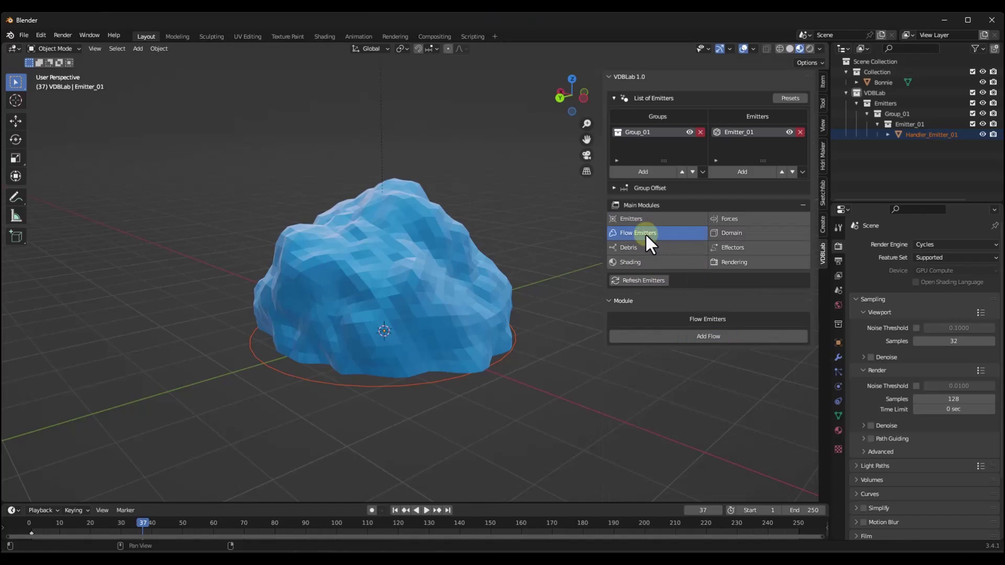
click(709, 336)
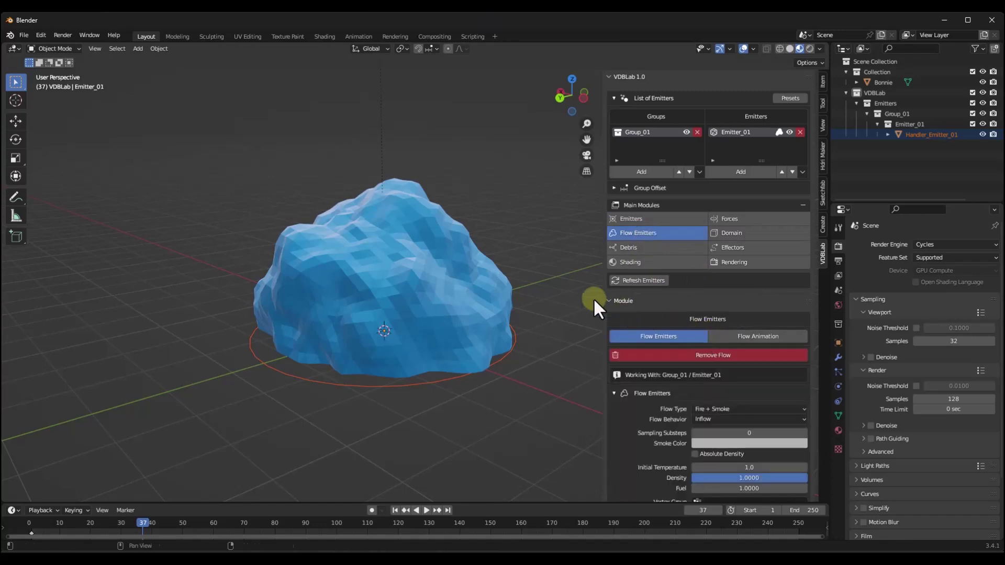
scroll(663, 306, down, 6)
scroll(666, 312, down, 4)
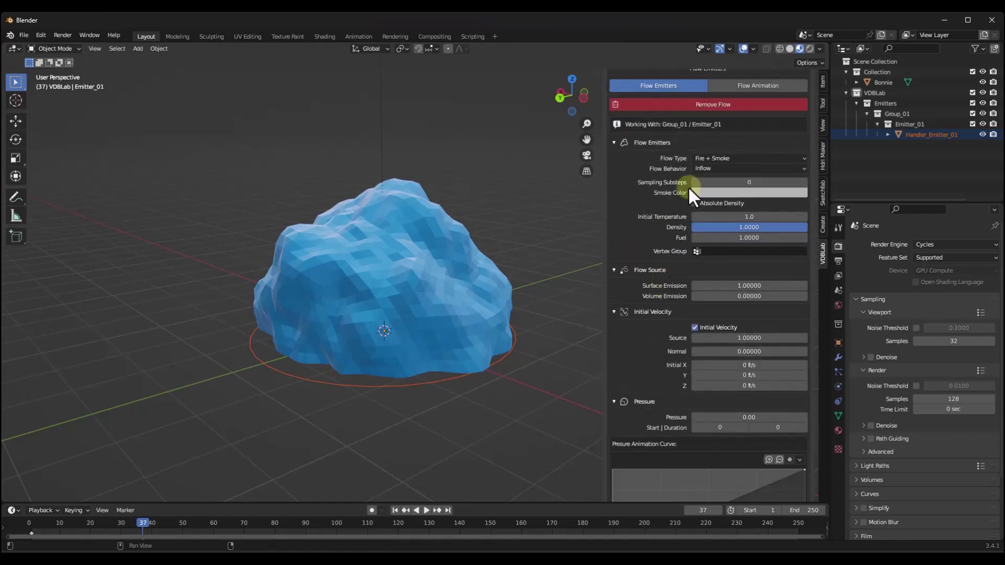
click(721, 158)
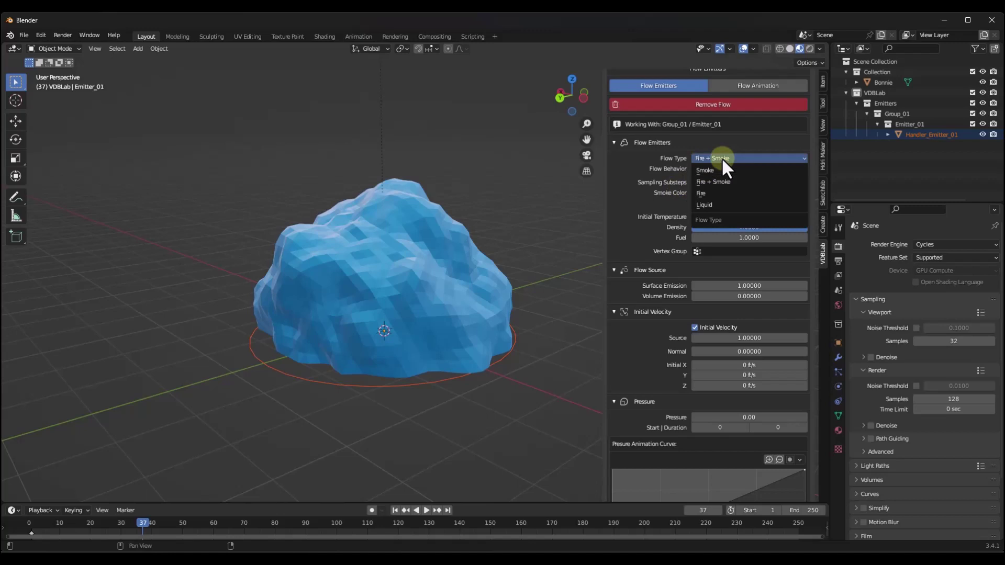
click(705, 194)
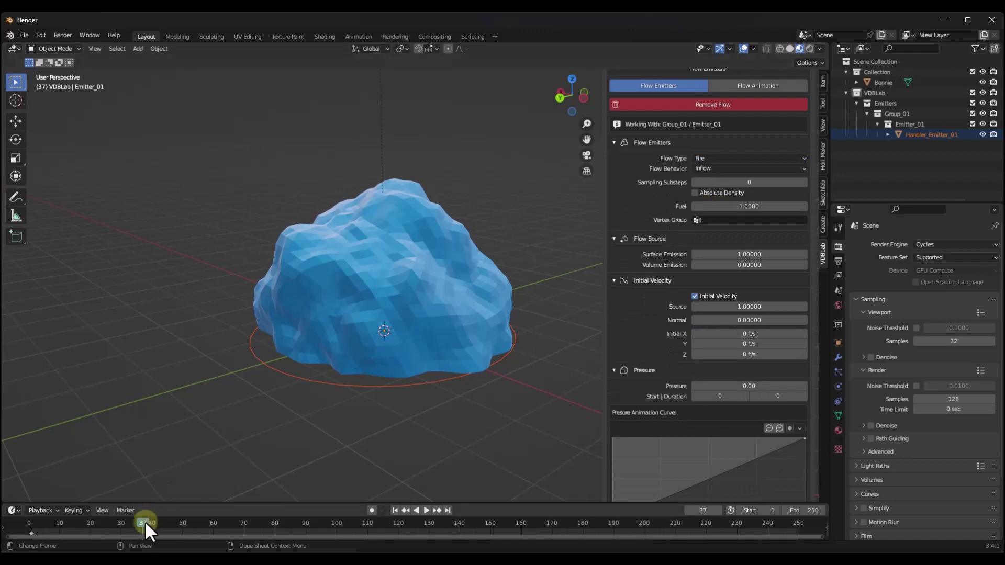
drag(145, 520, 119, 520)
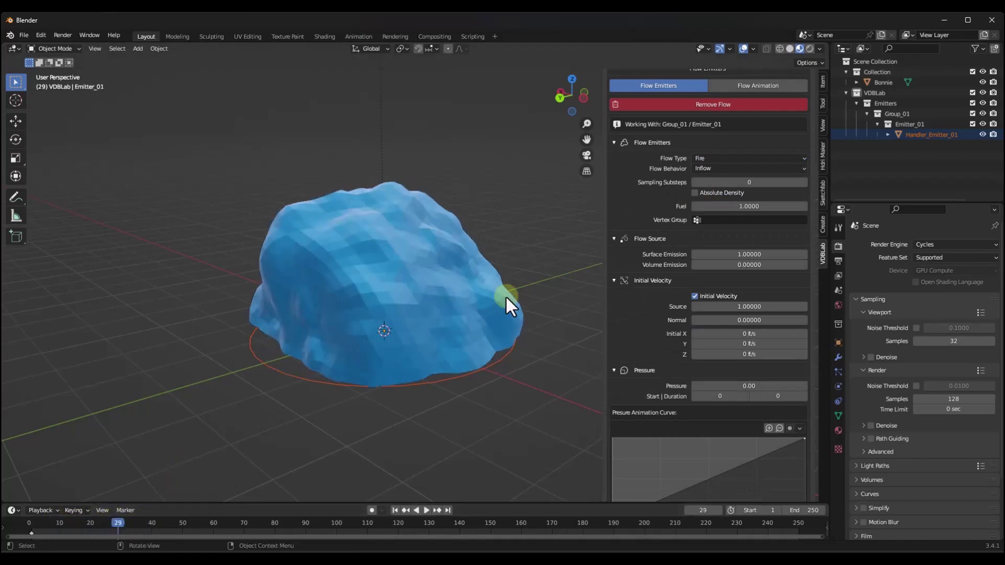
Set Volume Emission to 1 and the initial velocity Source to 2
click(749, 265)
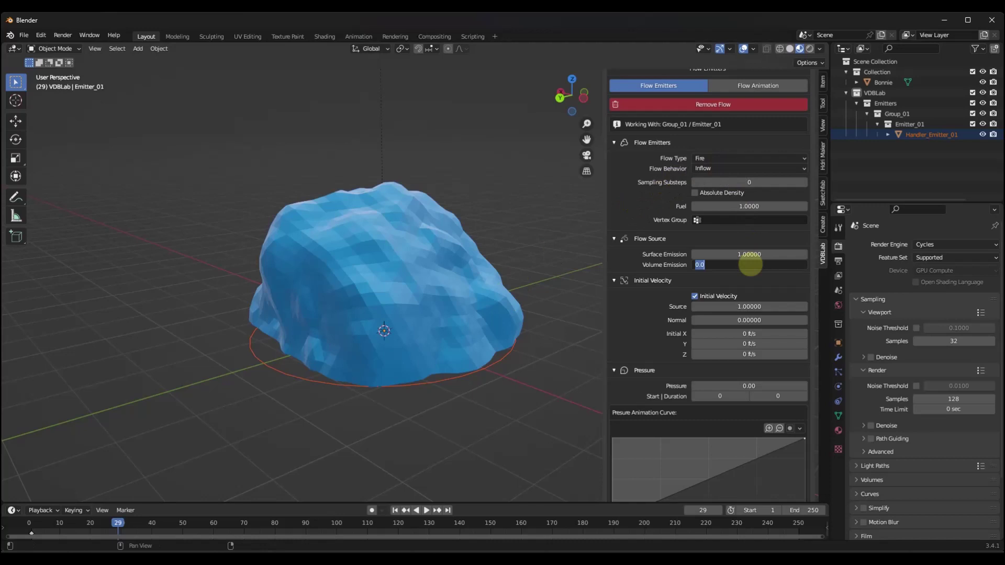
text(1)
key(Return)
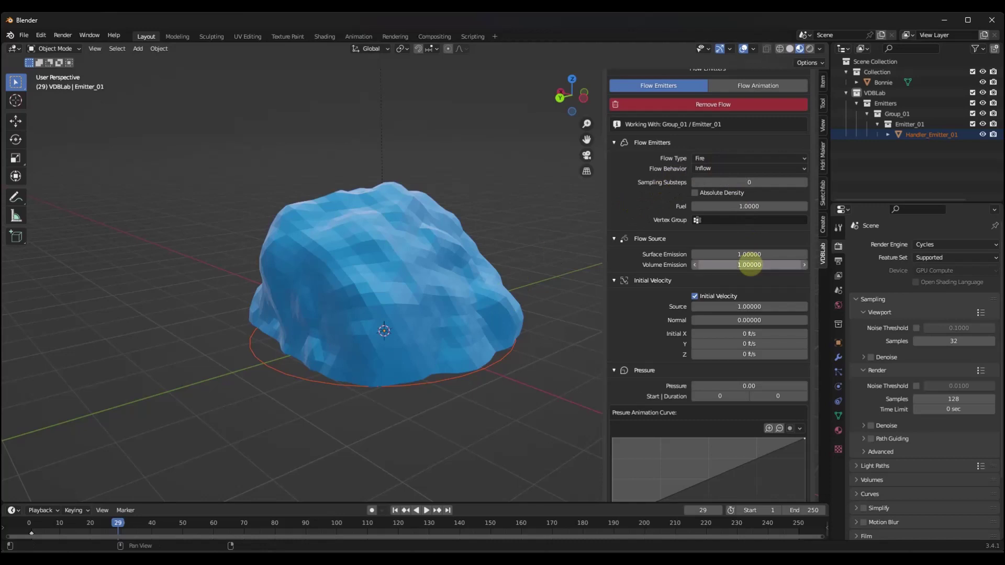
click(750, 308)
text(2)
key(Return)
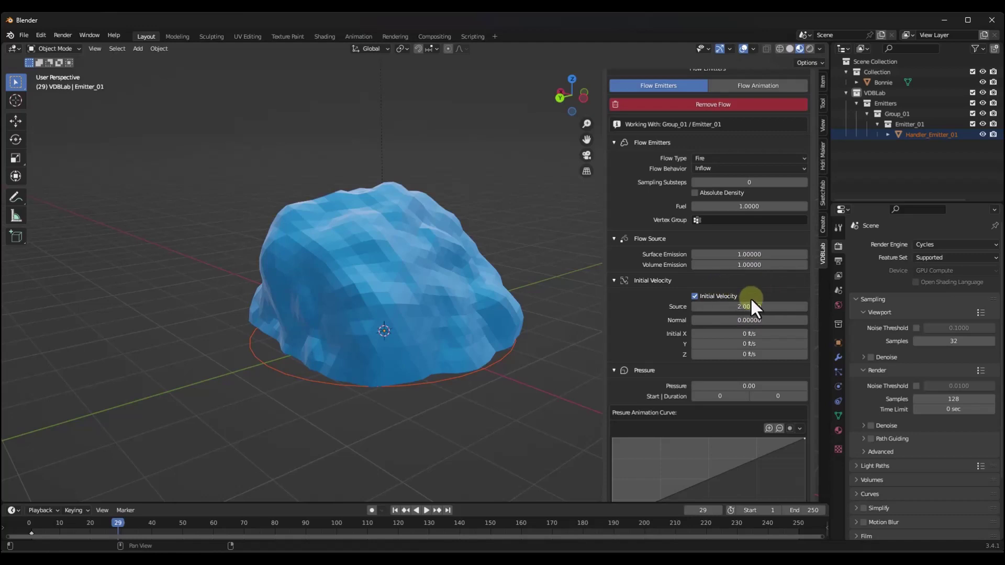
scroll(707, 299, down, 4)
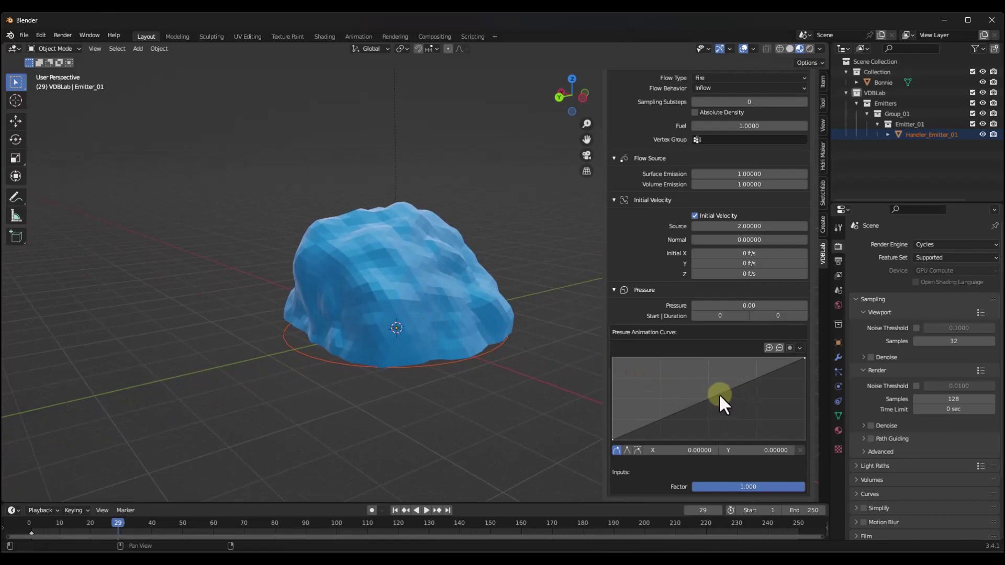
Add a pressure curve point near X 0.13, Y 0.61 so pressure rises steeply early
drag(719, 395, 639, 389)
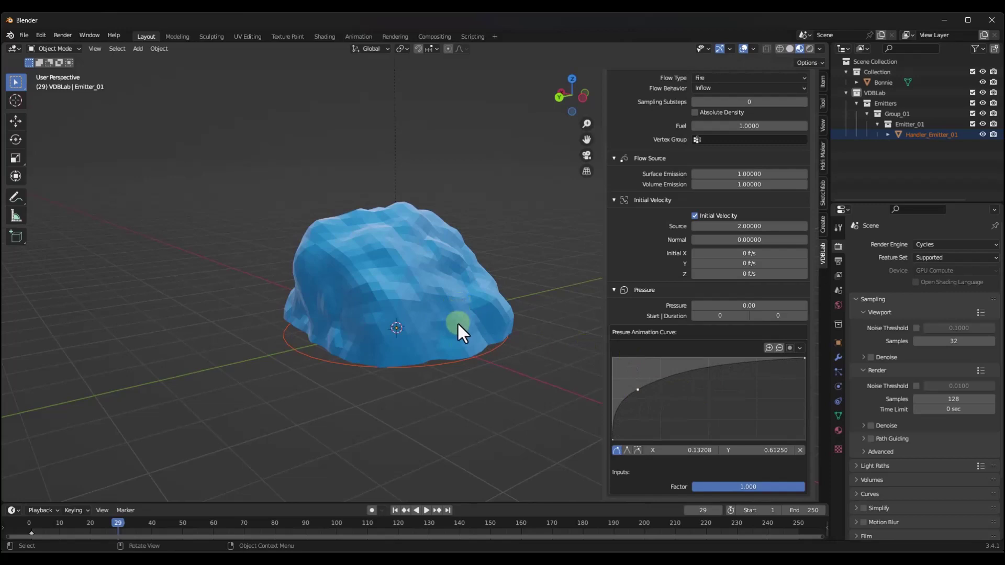
click(390, 327)
scroll(740, 274, up, 10)
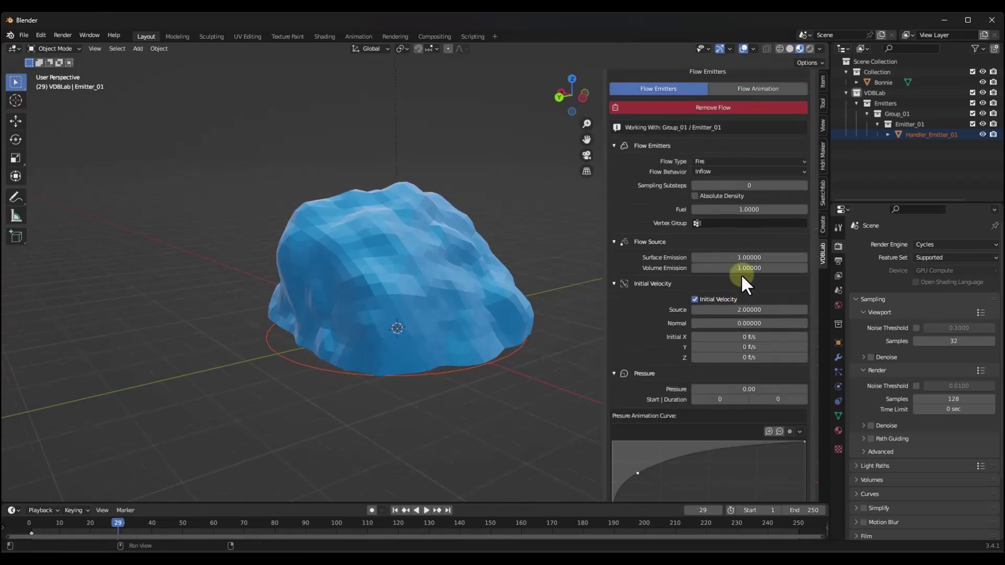
In the Domain module, add a new domain assigned to the Emitters group
click(738, 152)
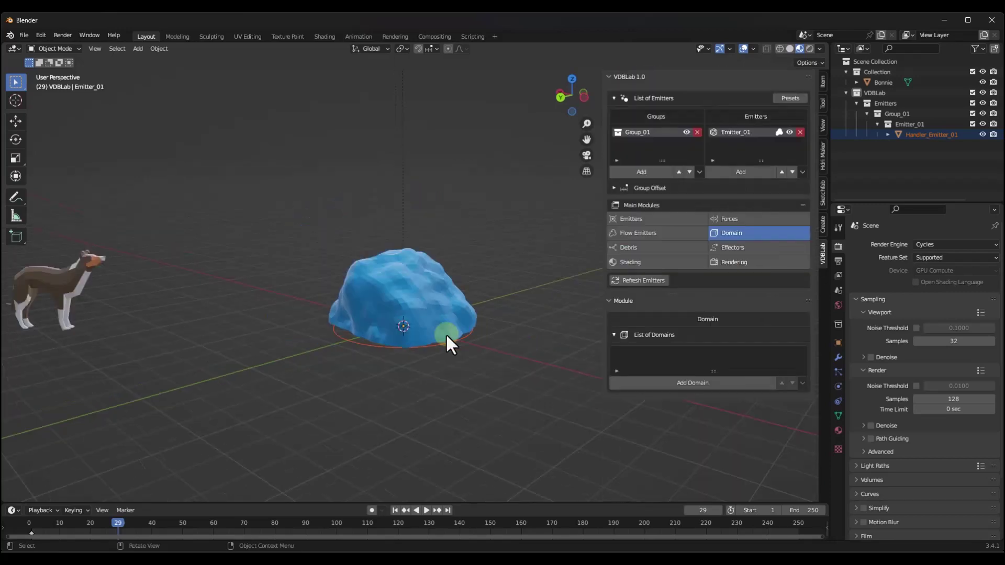
click(679, 383)
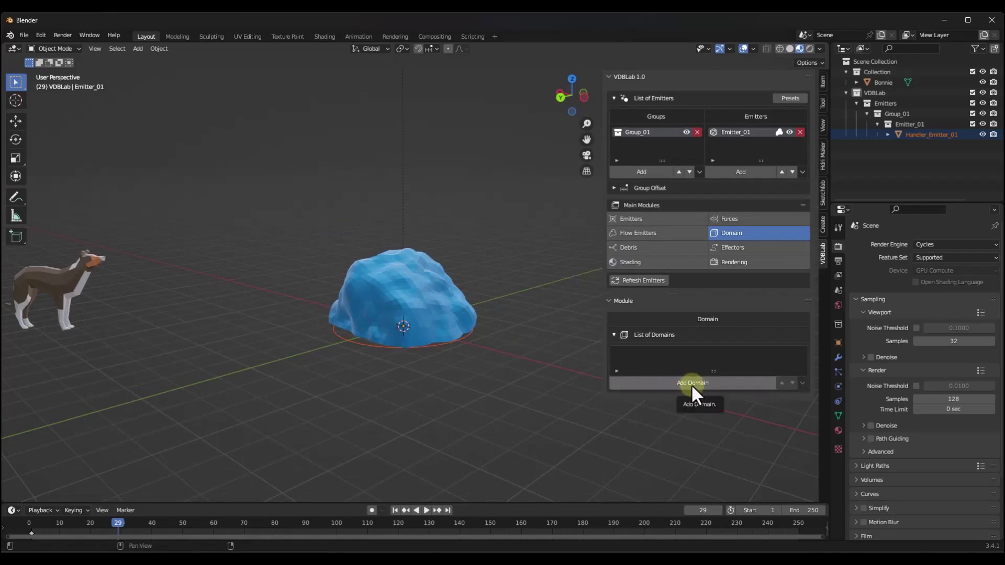
click(692, 384)
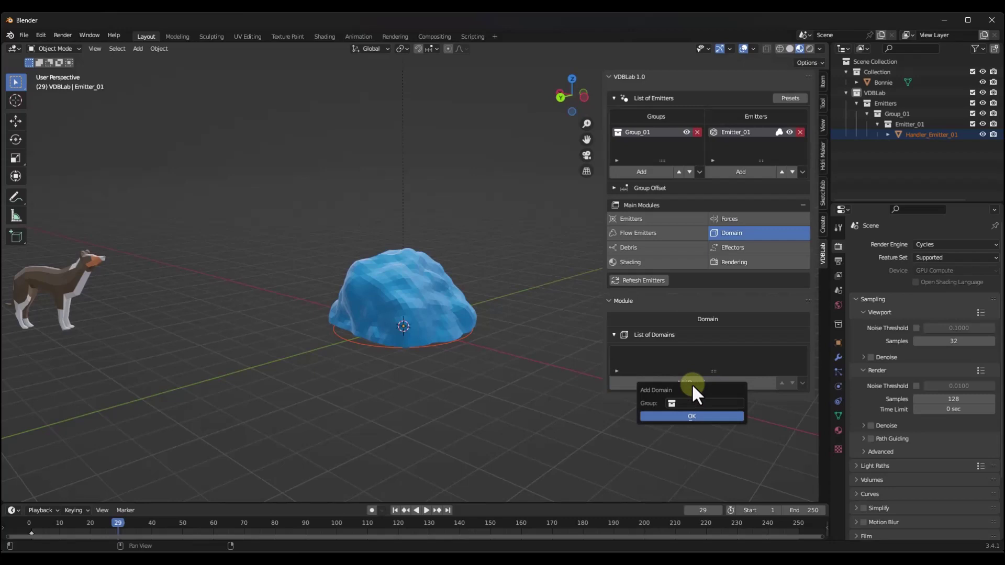
click(683, 403)
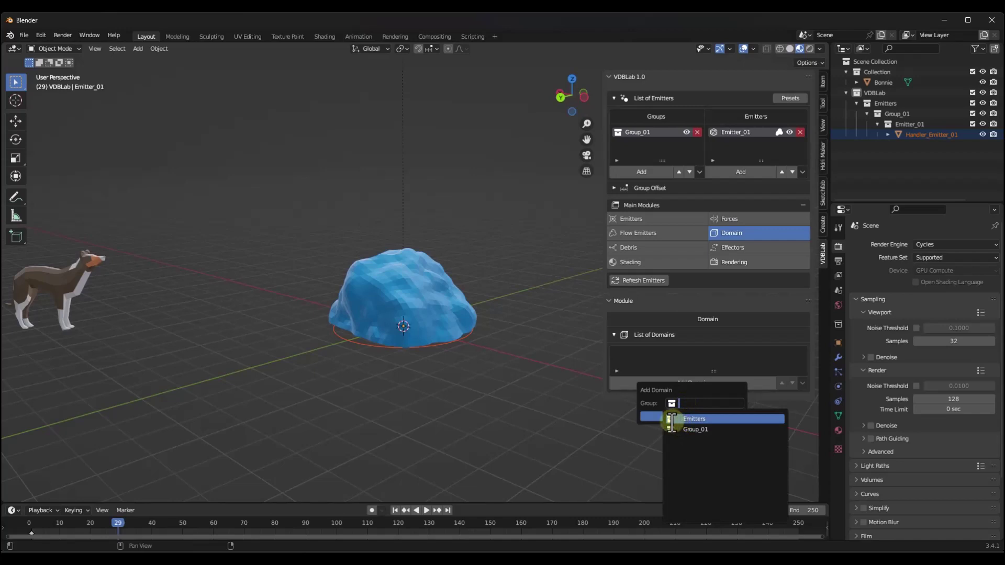
click(670, 419)
Confirm Domain_Emitters and raise its Resolution from 24 to 32, viewing the box from above
click(682, 416)
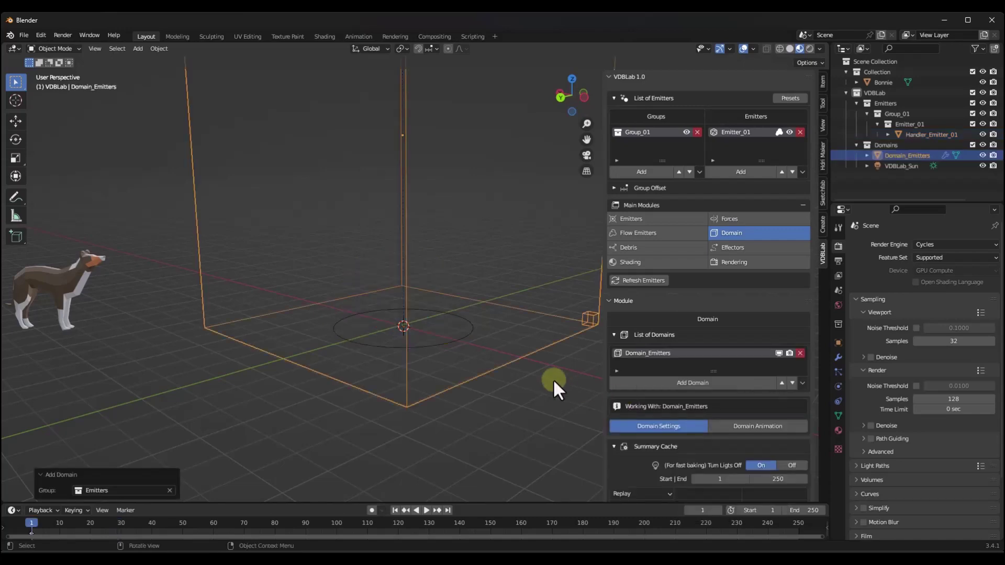
scroll(460, 334, down, 6)
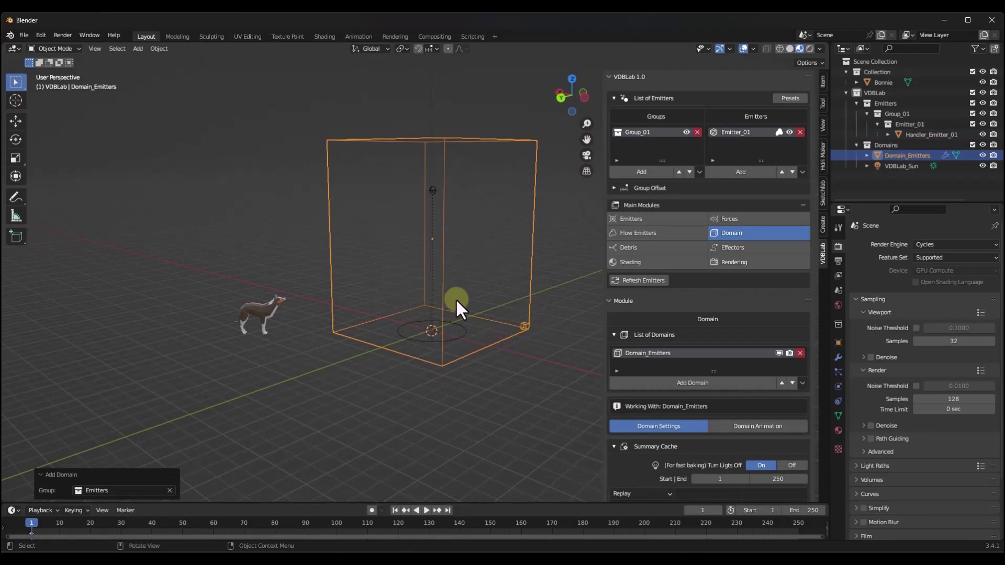
scroll(620, 330, down, 10)
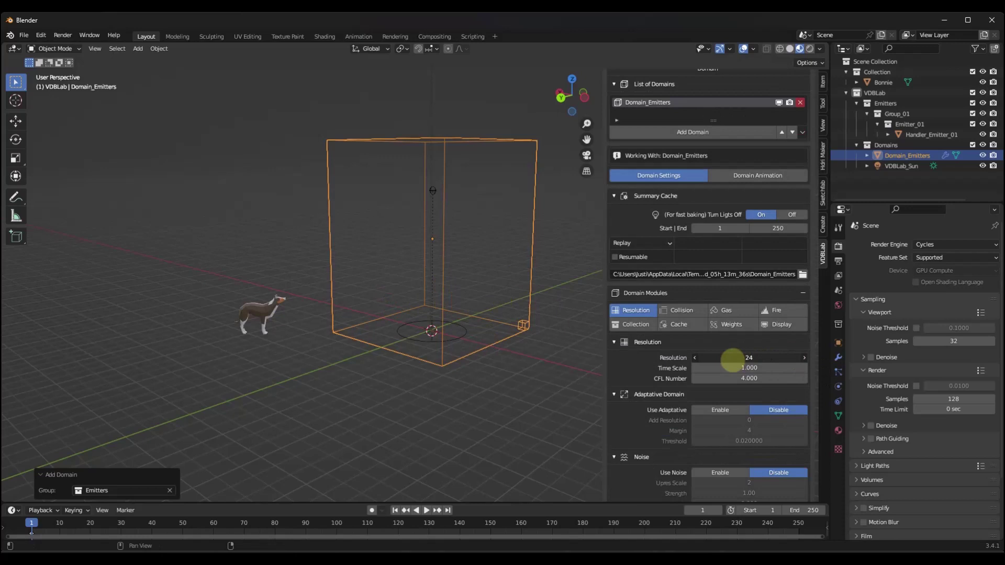
drag(695, 358, 767, 363)
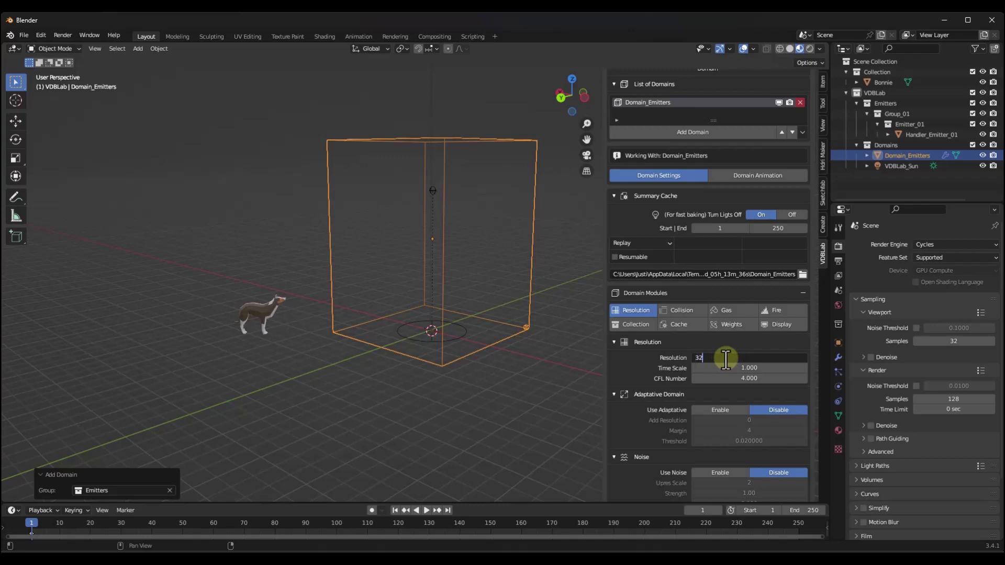
key(Return)
scroll(499, 316, up, 3)
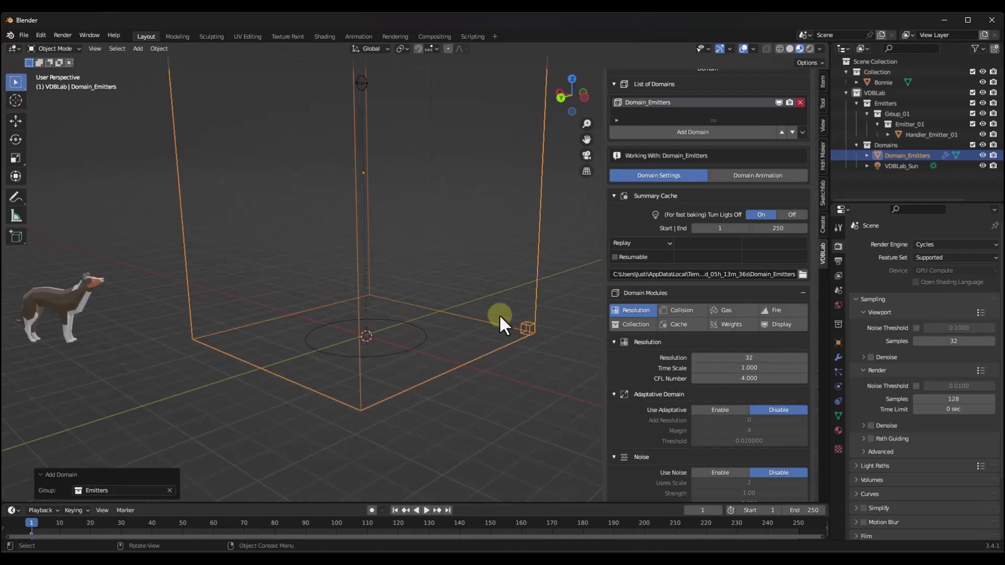
scroll(498, 314, down, 3)
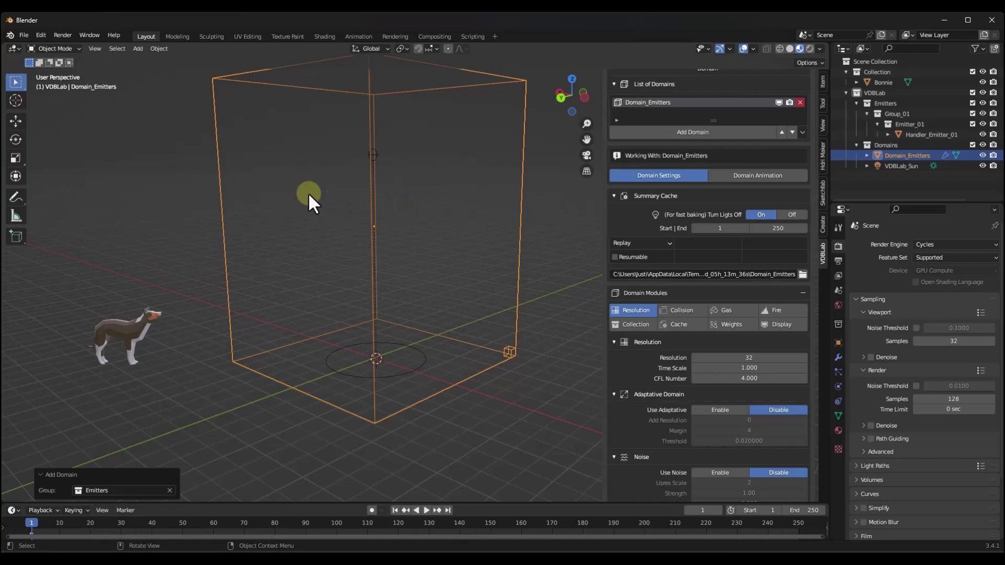
scroll(296, 174, down, 1)
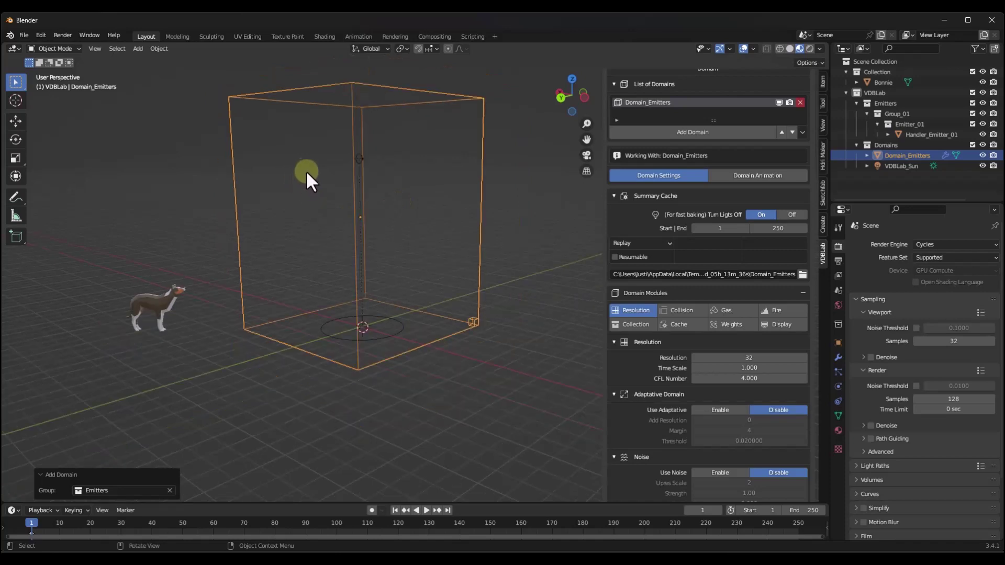
scroll(303, 157, up, 2)
middle_drag(299, 146, 358, 233)
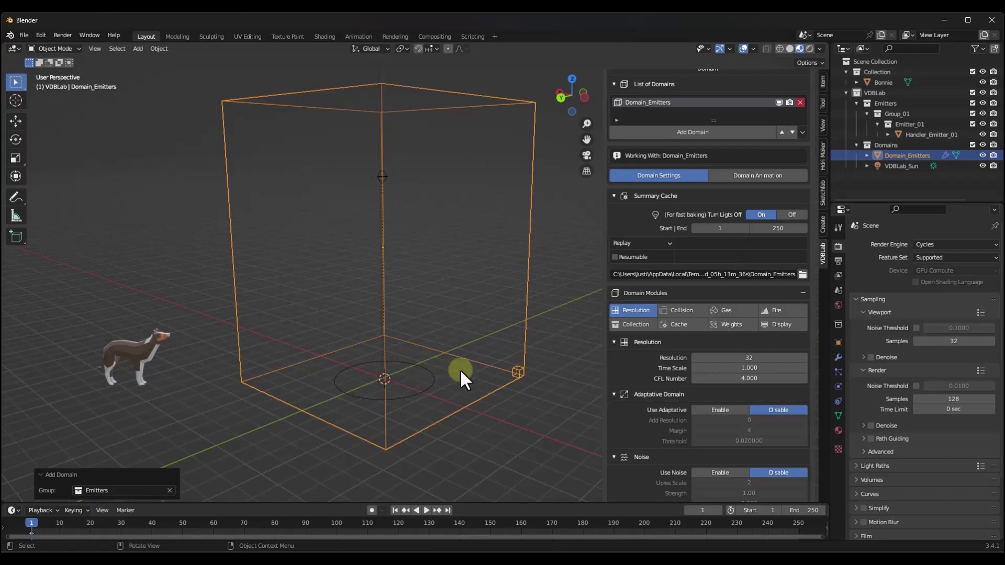
scroll(680, 395, down, 1)
scroll(667, 395, up, 4)
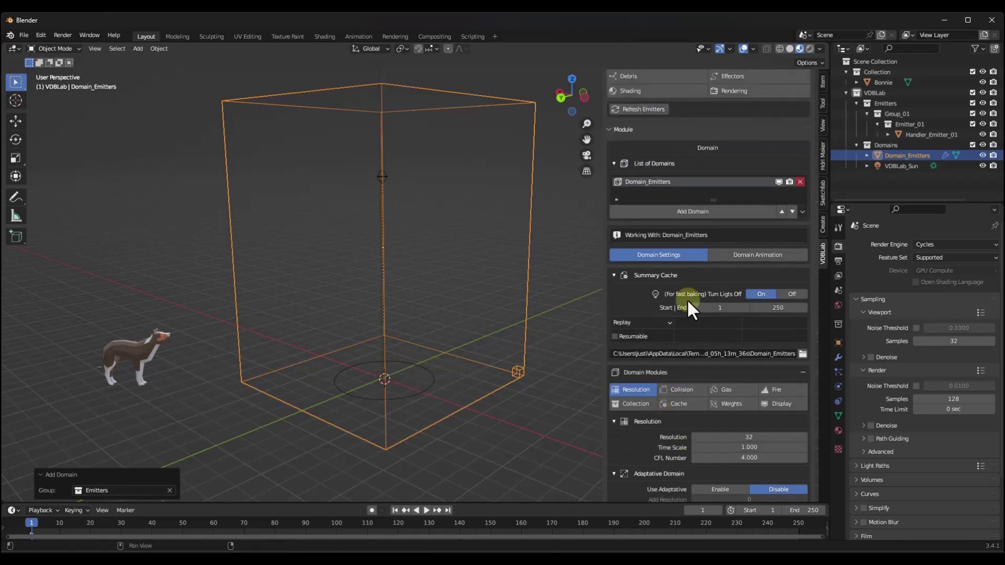
Set the domain cache End frame to 100
click(775, 308)
key(Return)
scroll(732, 285, down, 4)
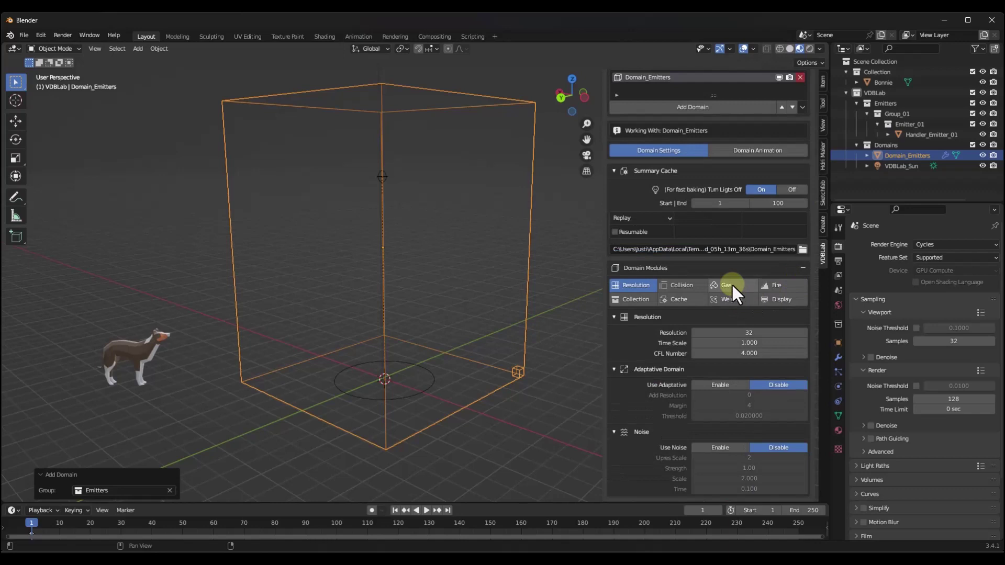
Review the domain's Gas, Resolution and Fire module settings
click(732, 286)
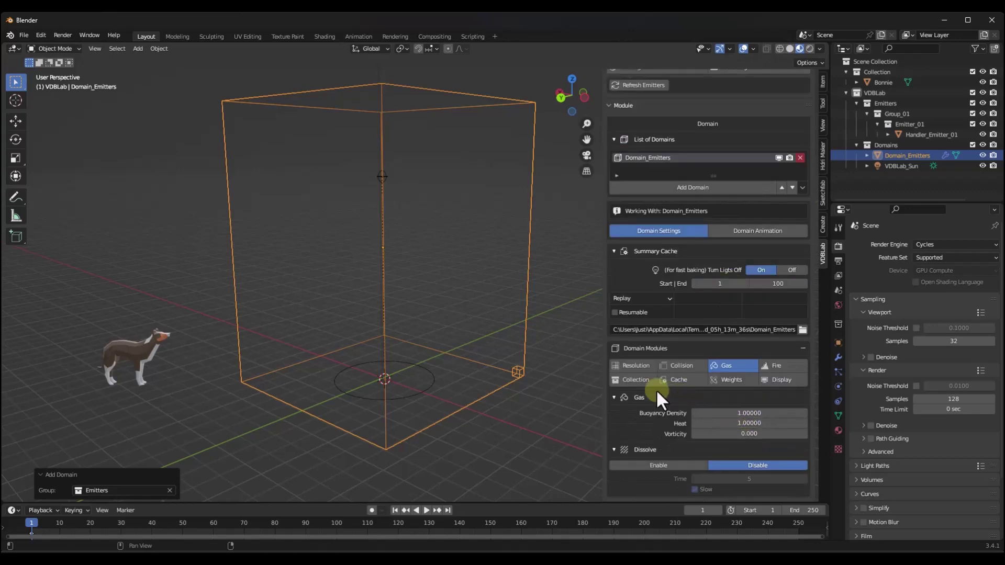
click(631, 368)
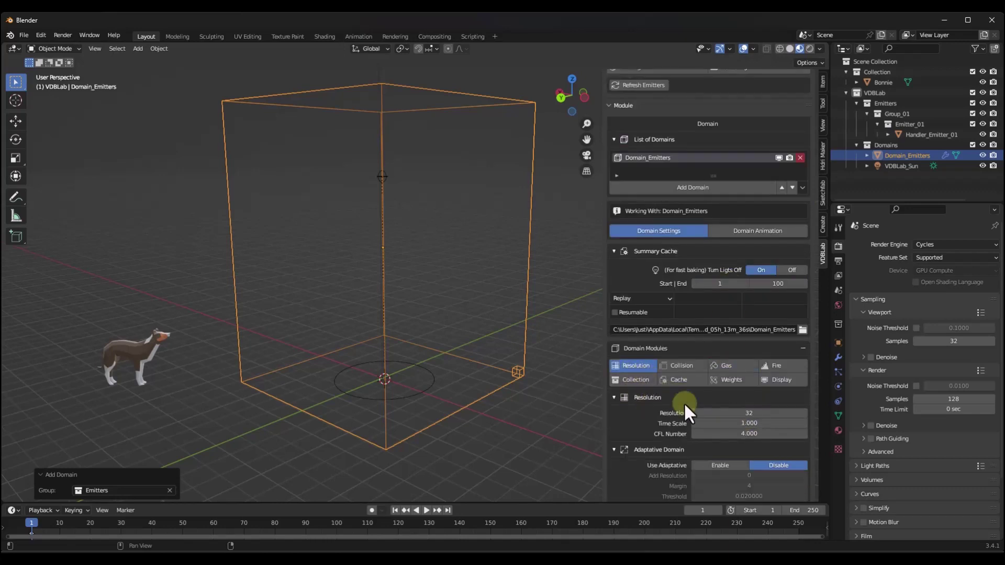
scroll(696, 382, down, 3)
click(742, 301)
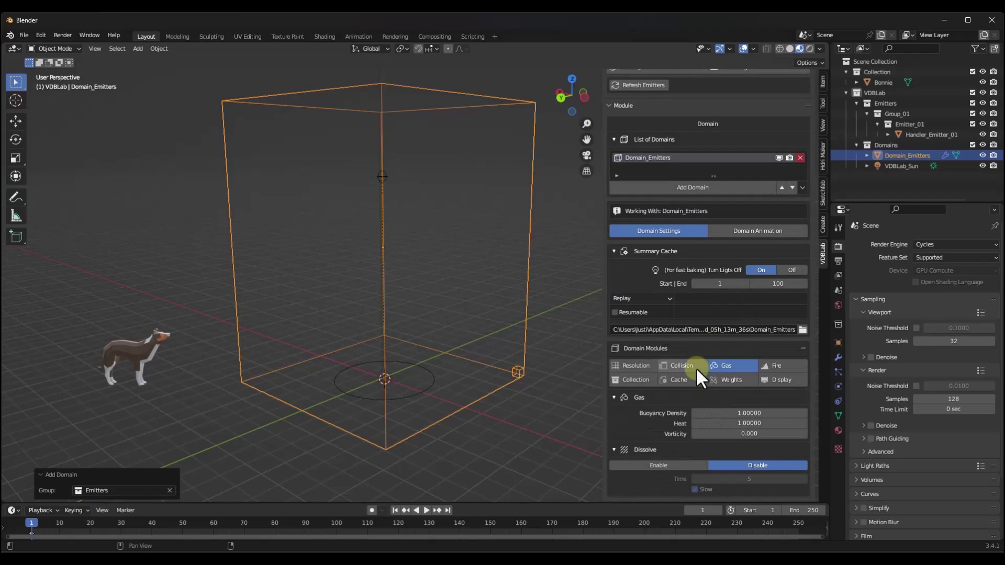
click(789, 366)
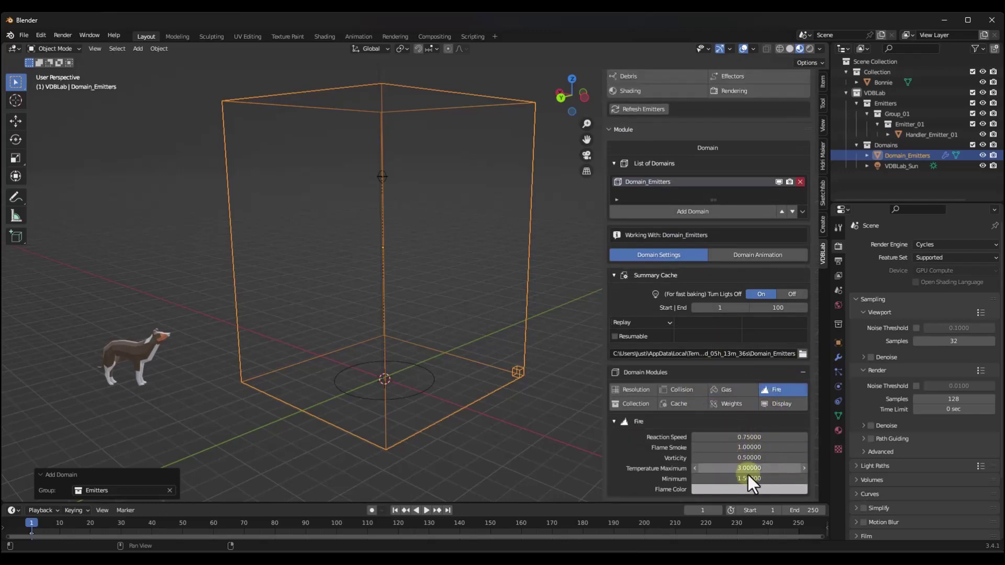
middle_drag(474, 366, 409, 322)
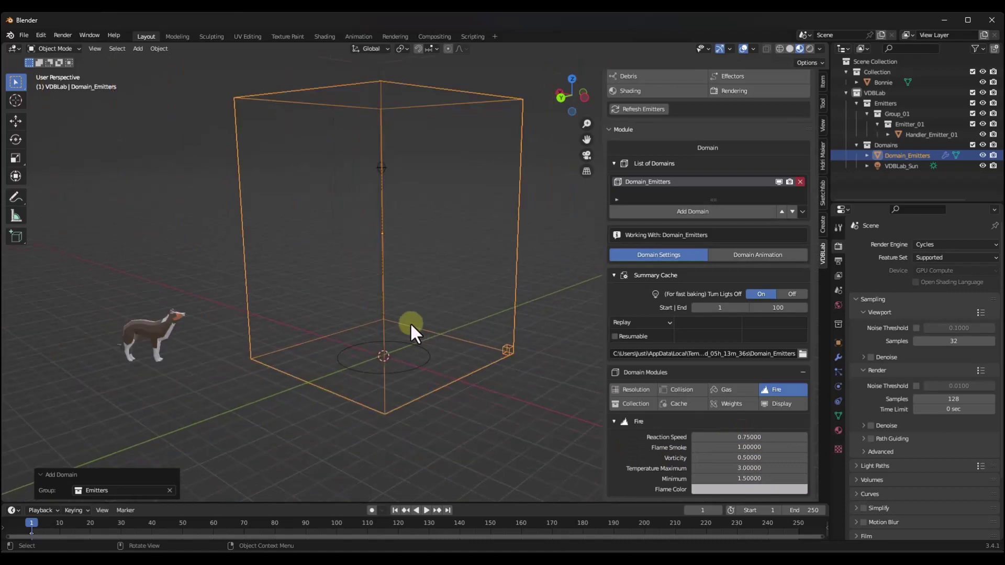
scroll(385, 327, up, 3)
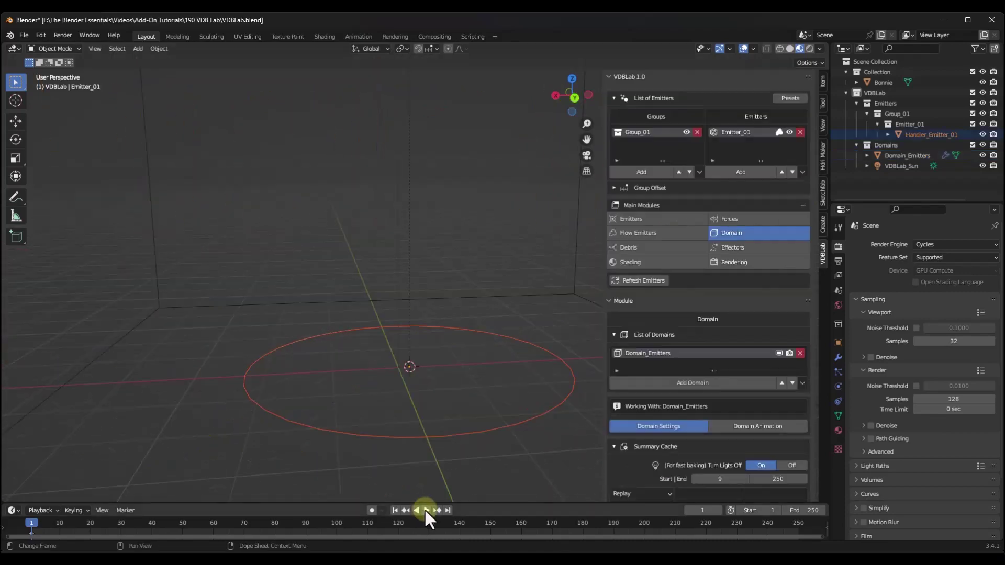
Play the simulation to frame 53, changing how the smoke is shaded in the viewport
click(425, 510)
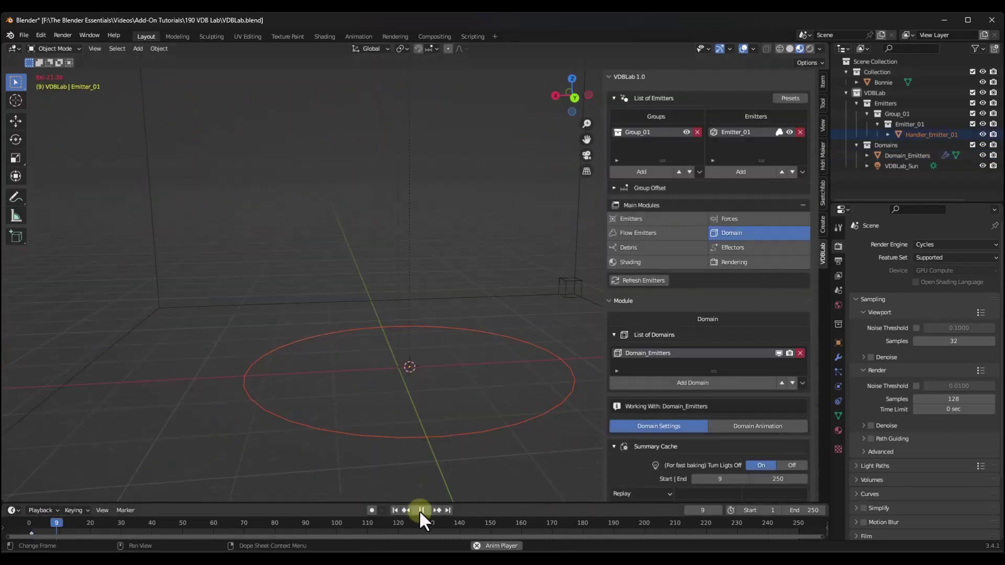
click(420, 510)
middle_drag(429, 432, 429, 359)
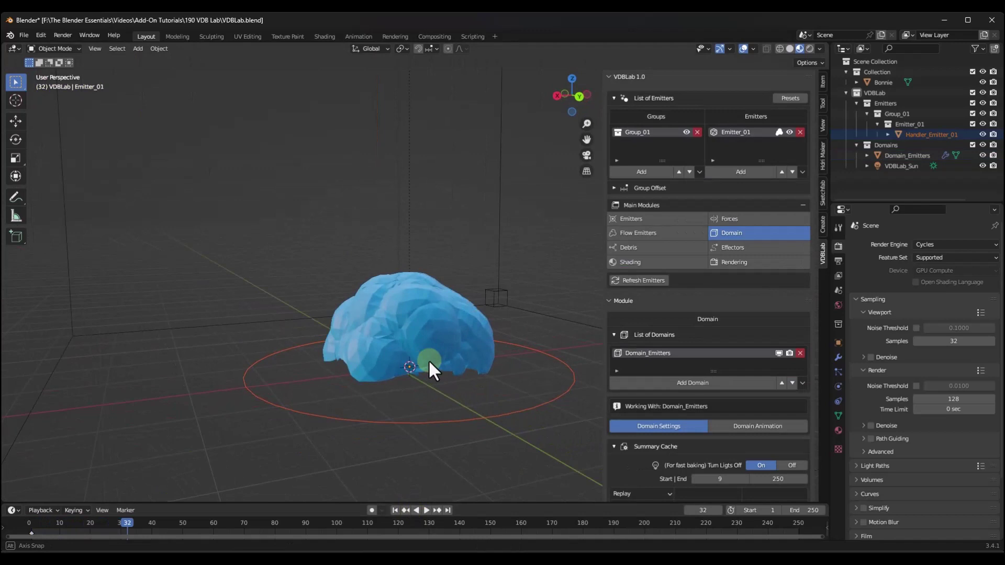
click(787, 49)
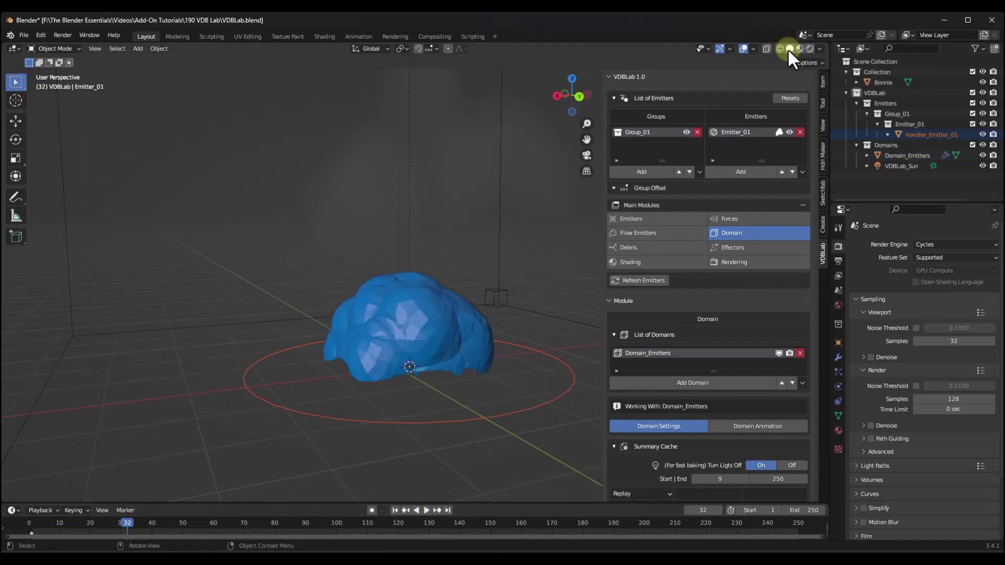
click(425, 510)
click(422, 511)
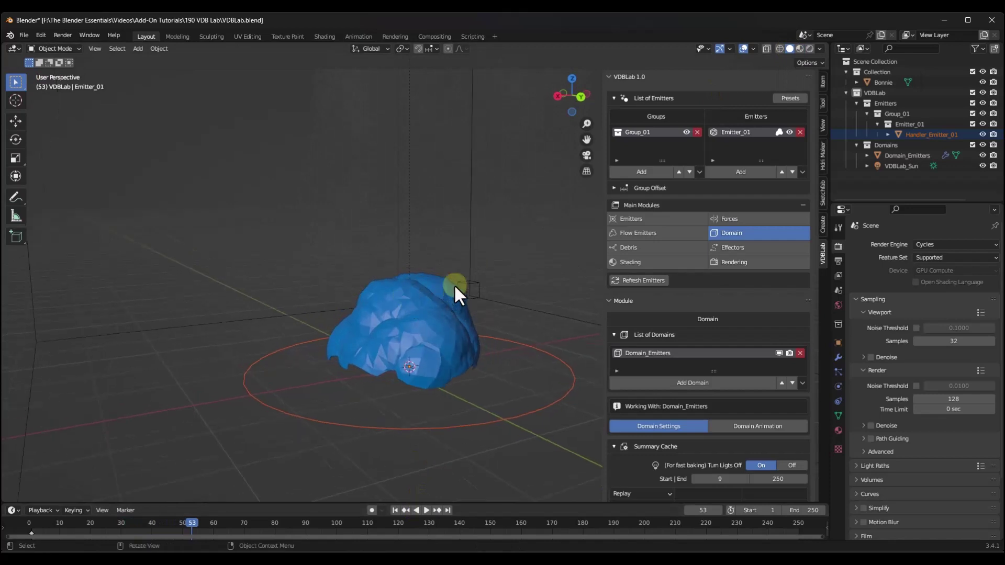
Check the Fire flow settings, replay from frame 1, and toggle Rendered then Solid shading
click(644, 232)
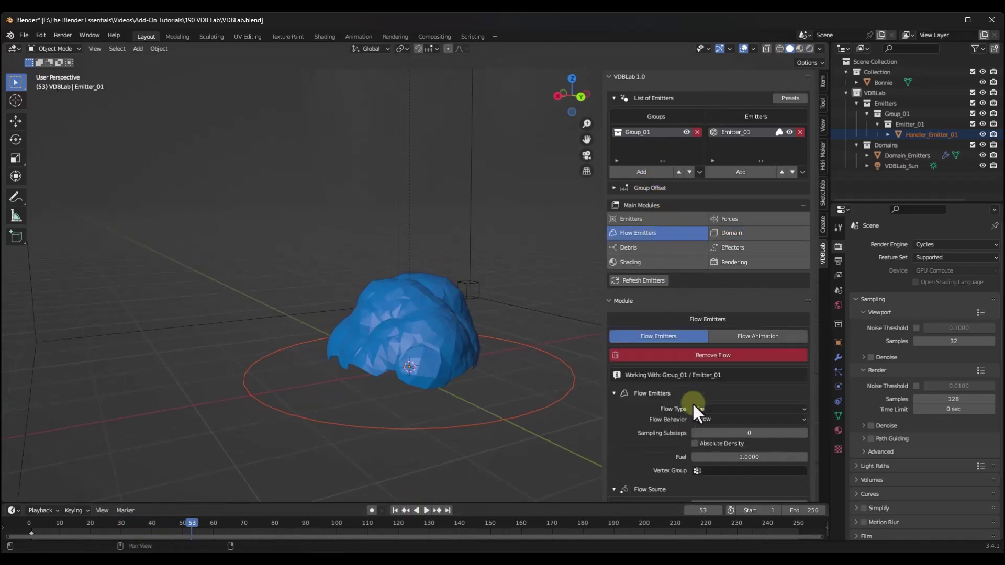
middle_drag(412, 314, 404, 467)
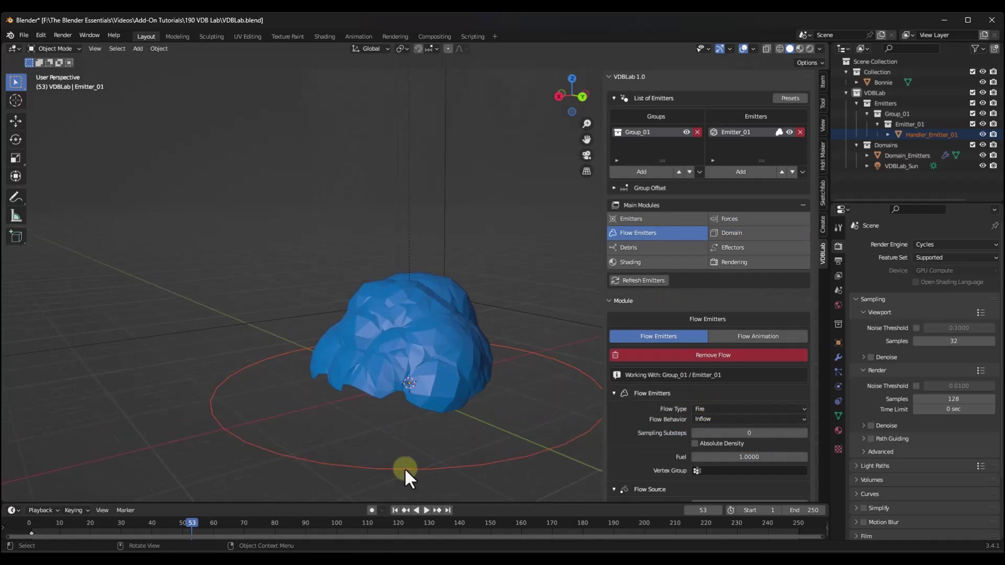
click(395, 510)
click(425, 510)
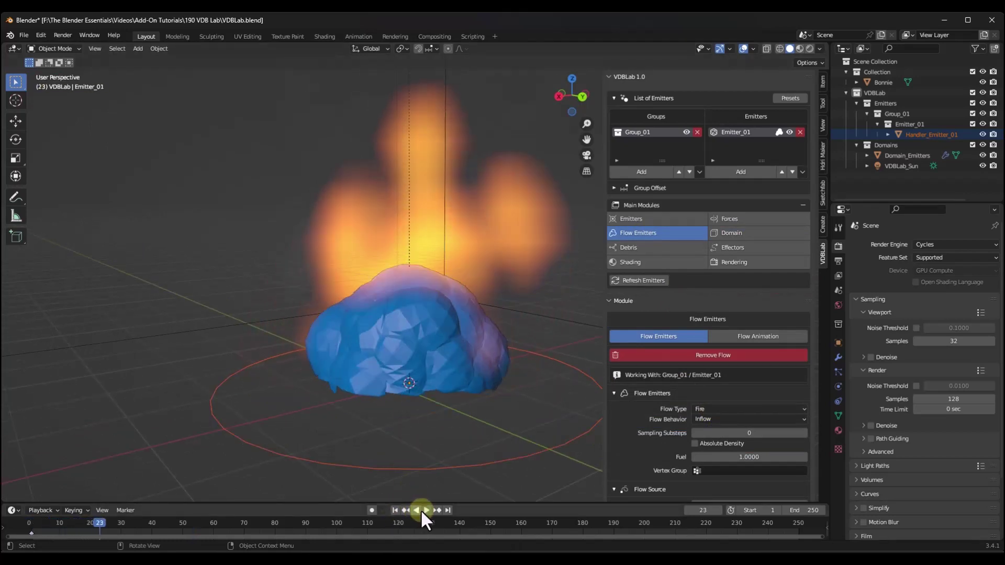
click(808, 46)
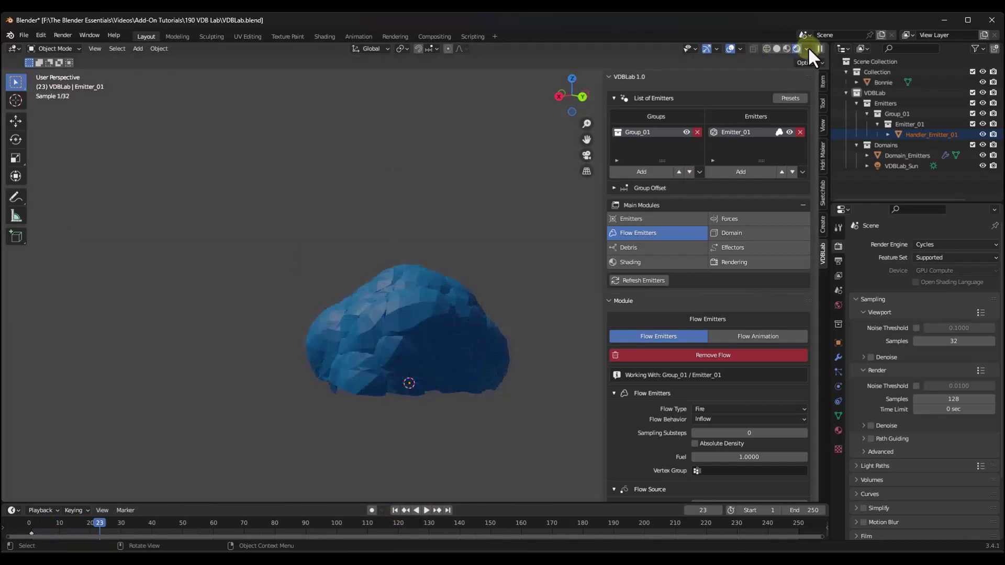
click(775, 47)
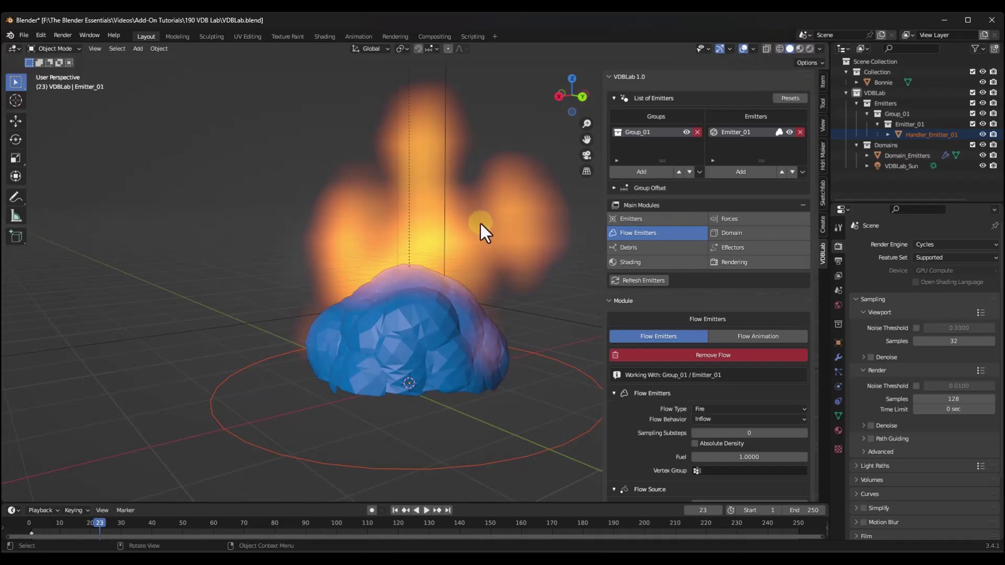
Add a VDBLab shader to Domain_Emitters in the Shading module
click(642, 260)
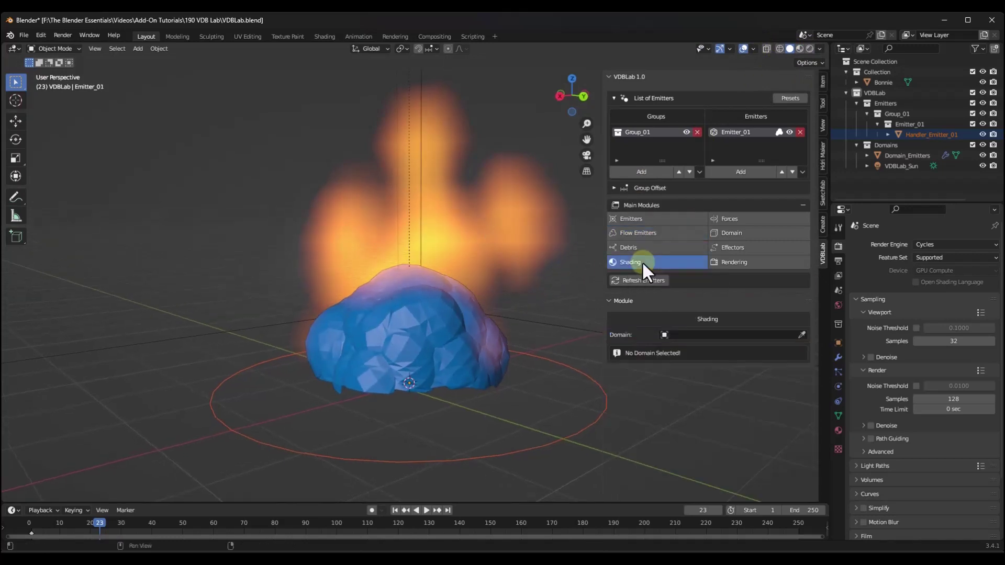
click(664, 335)
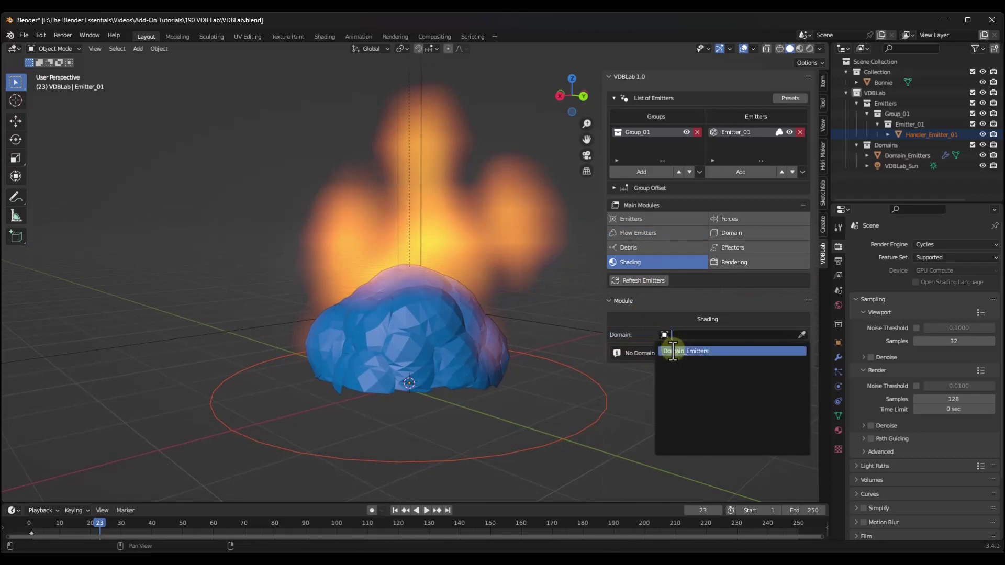
click(673, 351)
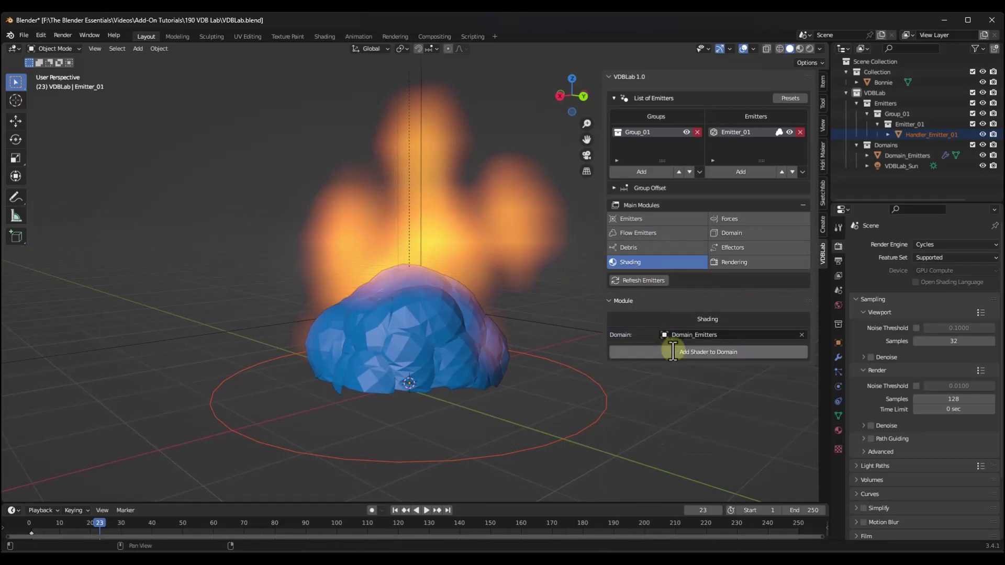
click(703, 353)
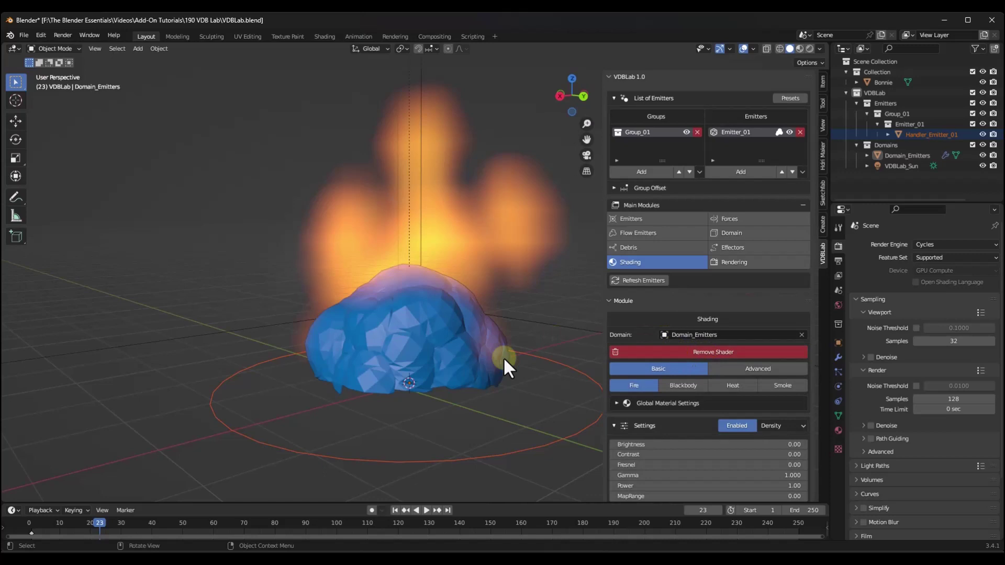
Replay the shaded simulation from frame 1
click(394, 510)
click(426, 511)
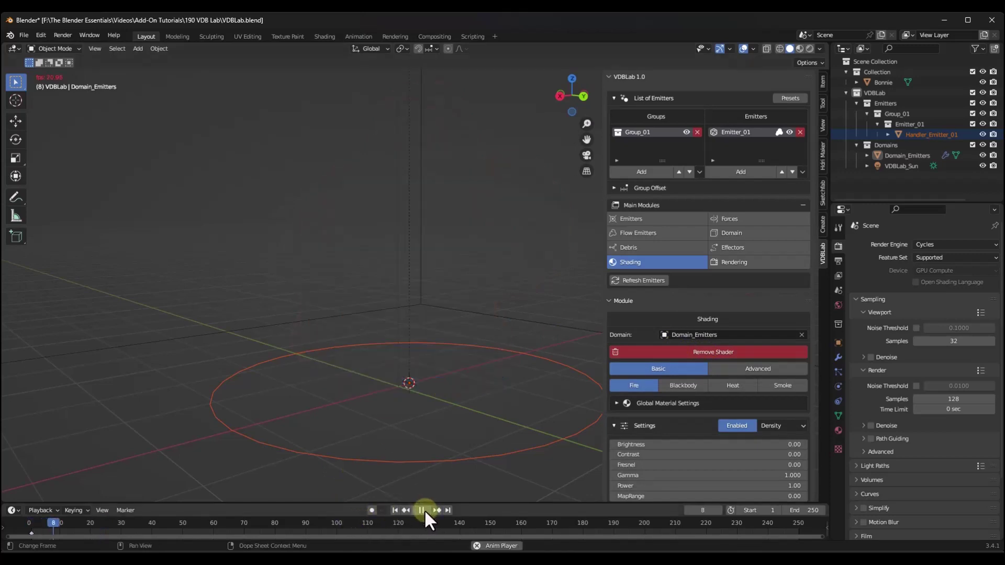
click(394, 511)
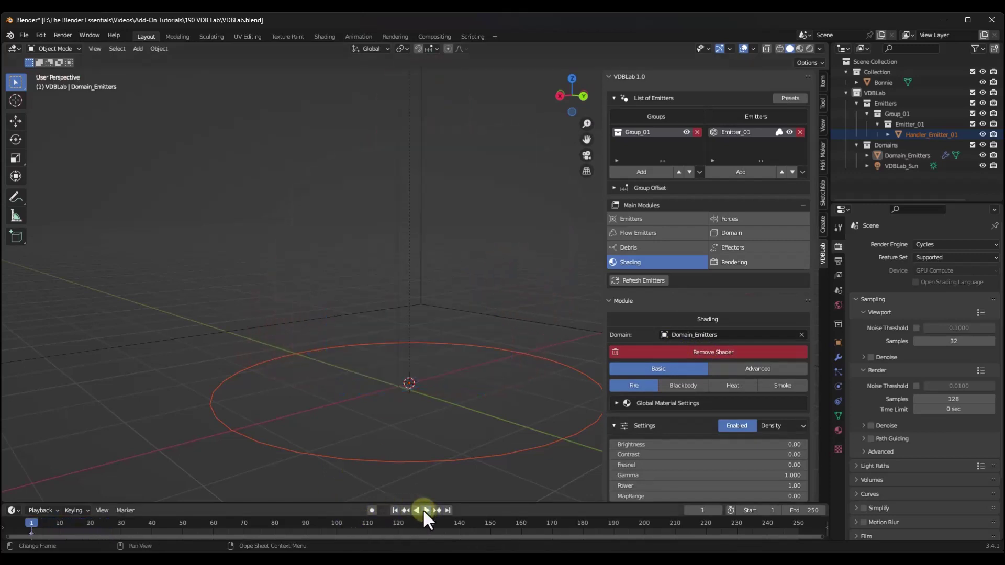
Pause at frame 17 and view the glowing fire in Cycles Rendered shading, then check Domain settings
click(422, 510)
click(810, 48)
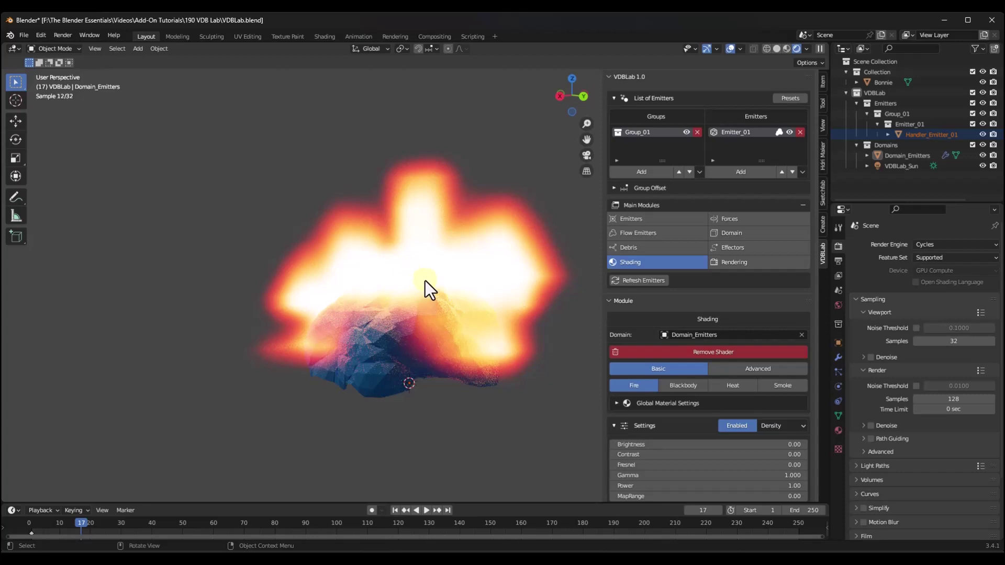
mouse_move(479, 267)
middle_down()
mouse_move(378, 274)
mouse_move(466, 269)
middle_up()
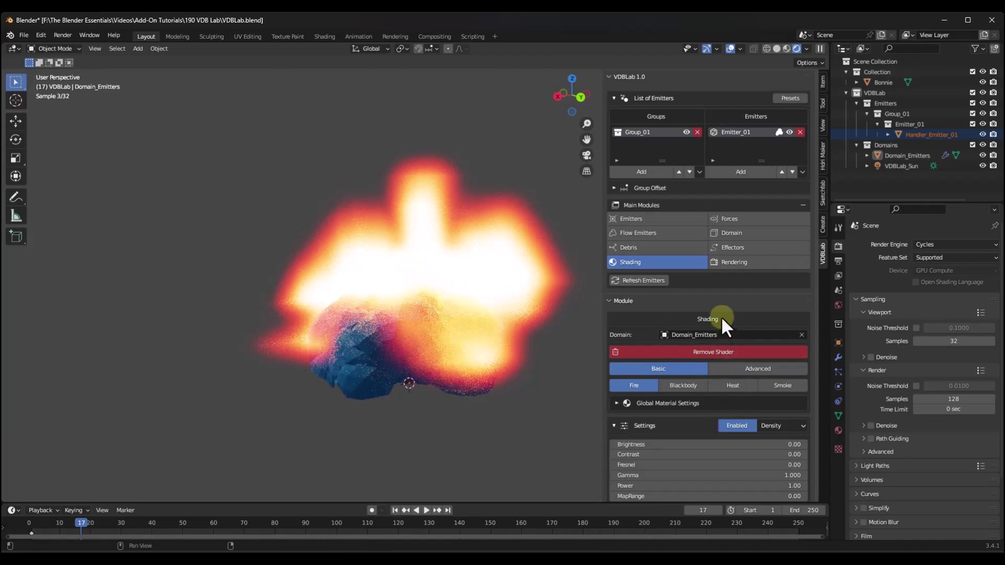
click(740, 234)
scroll(718, 407, down, 5)
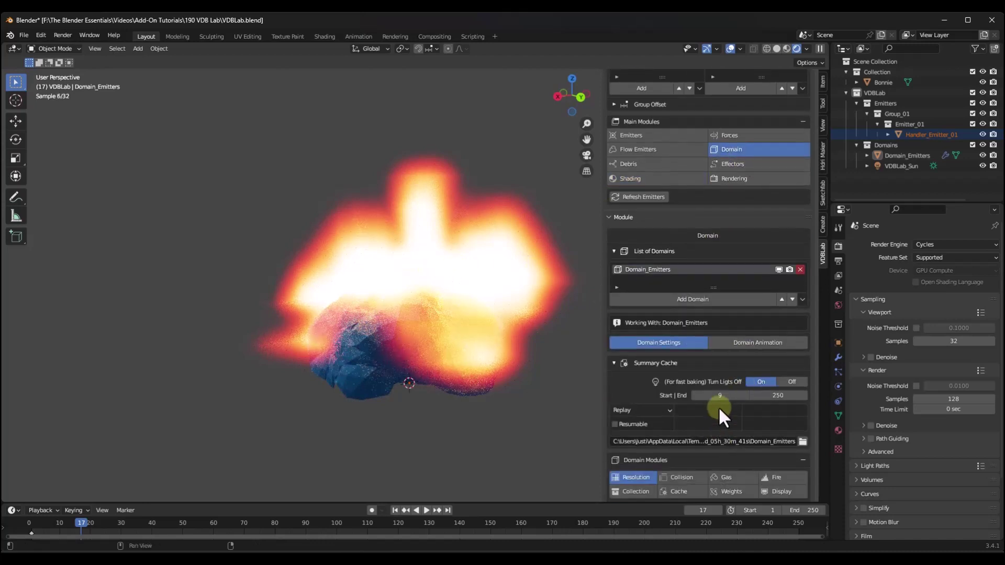
scroll(717, 411, down, 3)
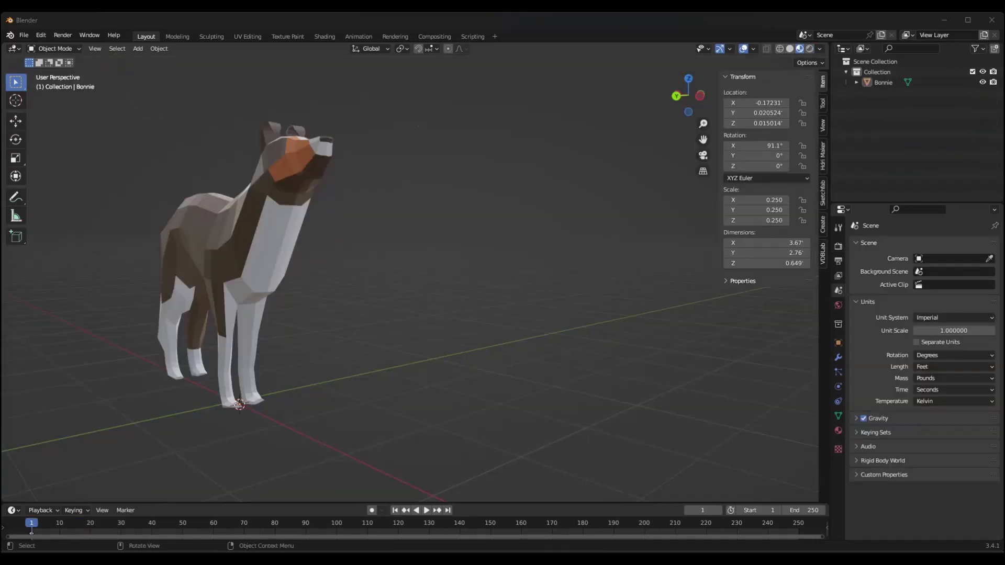
Open and widen the VDBLab panel, then browse the explosion presets in its preset library
middle_drag(276, 281, 274, 275)
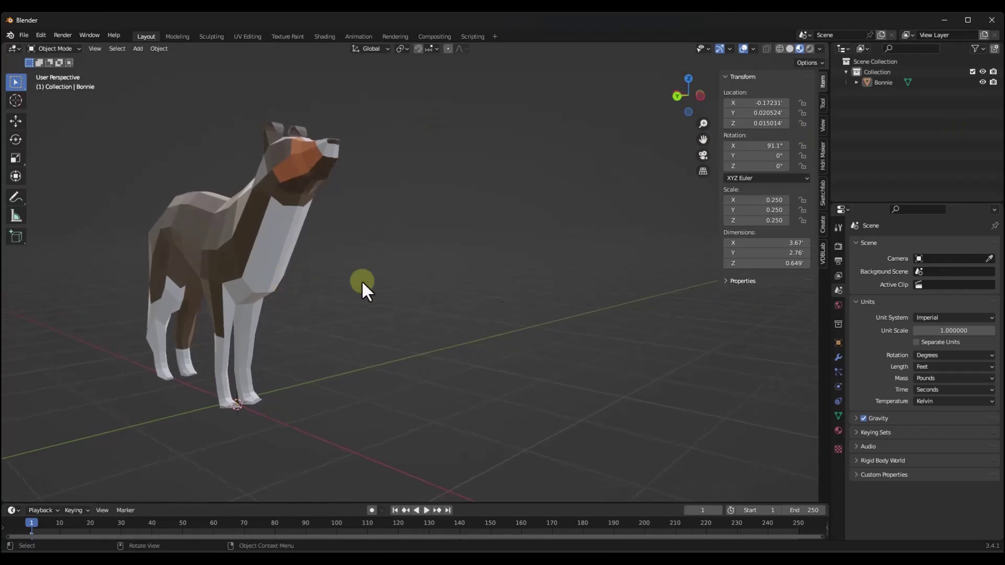
click(822, 255)
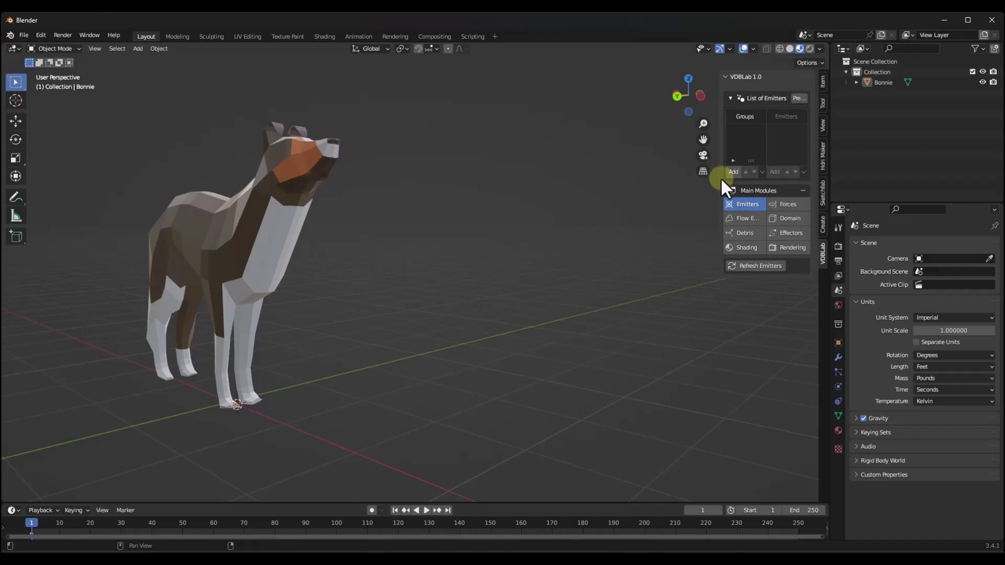
drag(720, 175, 549, 173)
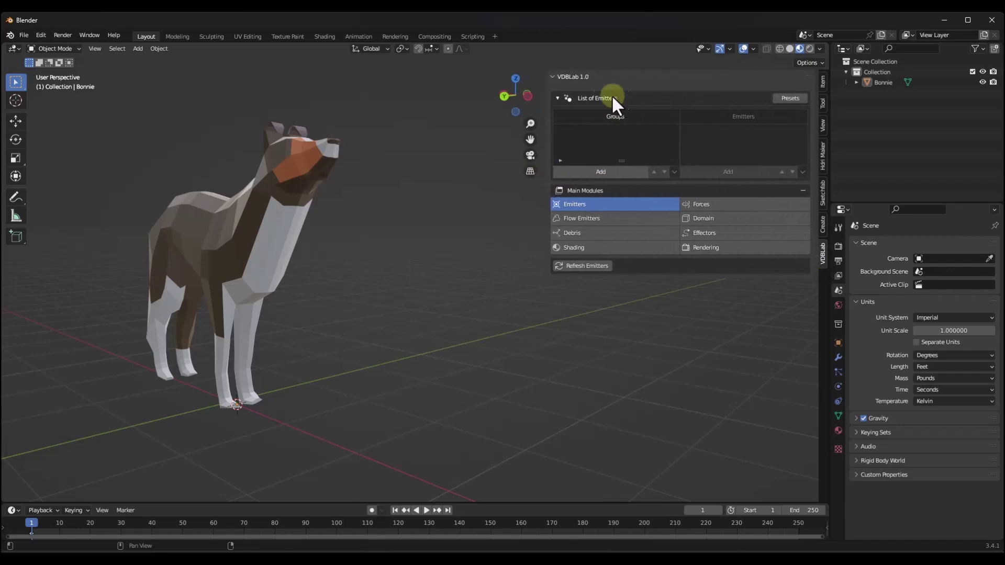
click(790, 98)
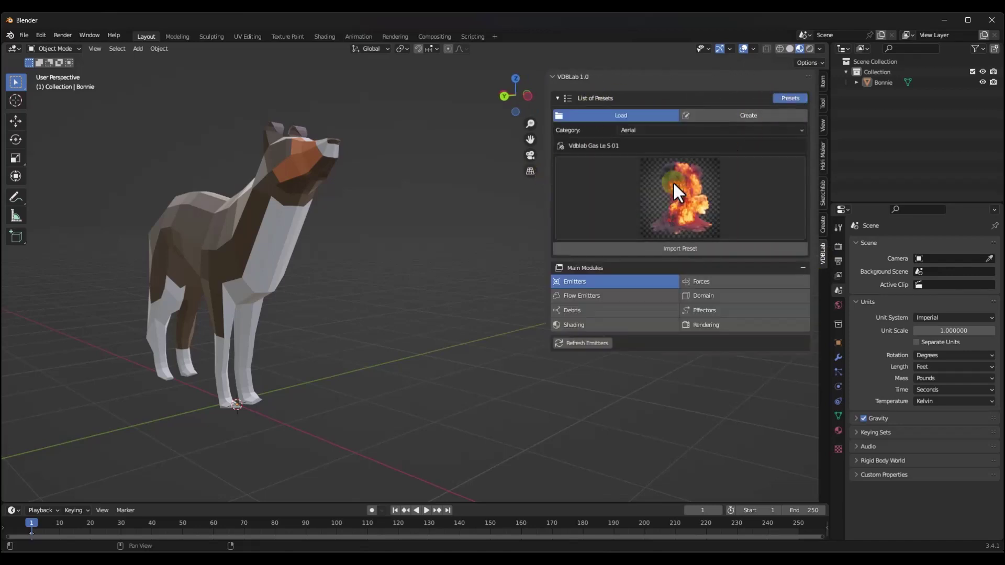
click(672, 188)
click(687, 190)
Switch the preset category to Gas, choose Vdblab Gas Le T 03, and import it
click(645, 131)
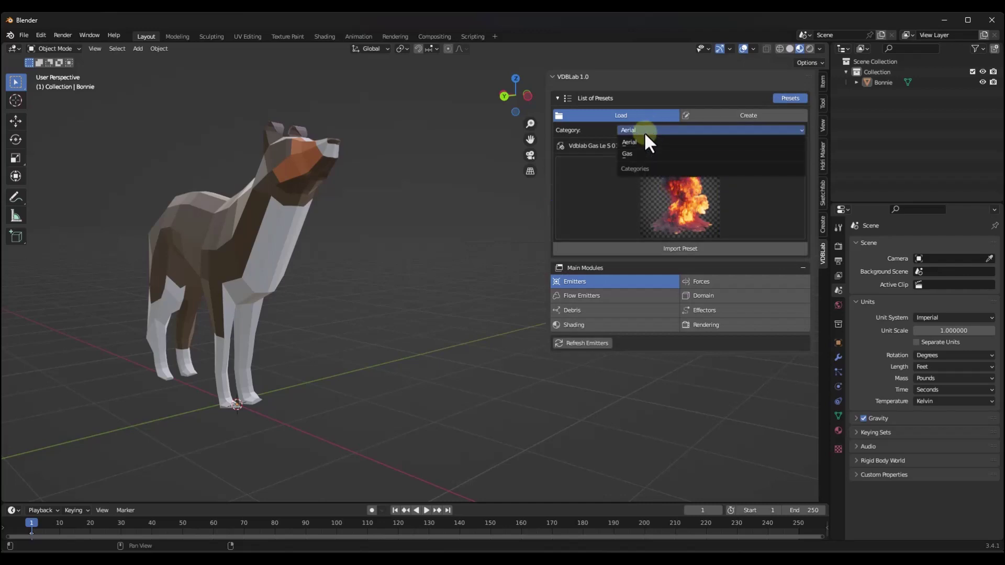
click(641, 151)
click(676, 192)
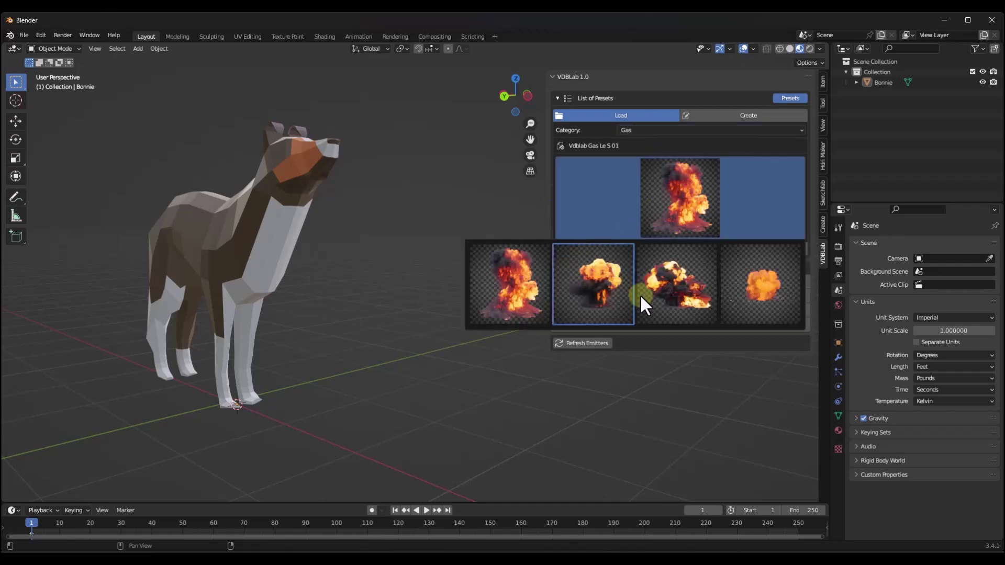
click(759, 300)
click(691, 213)
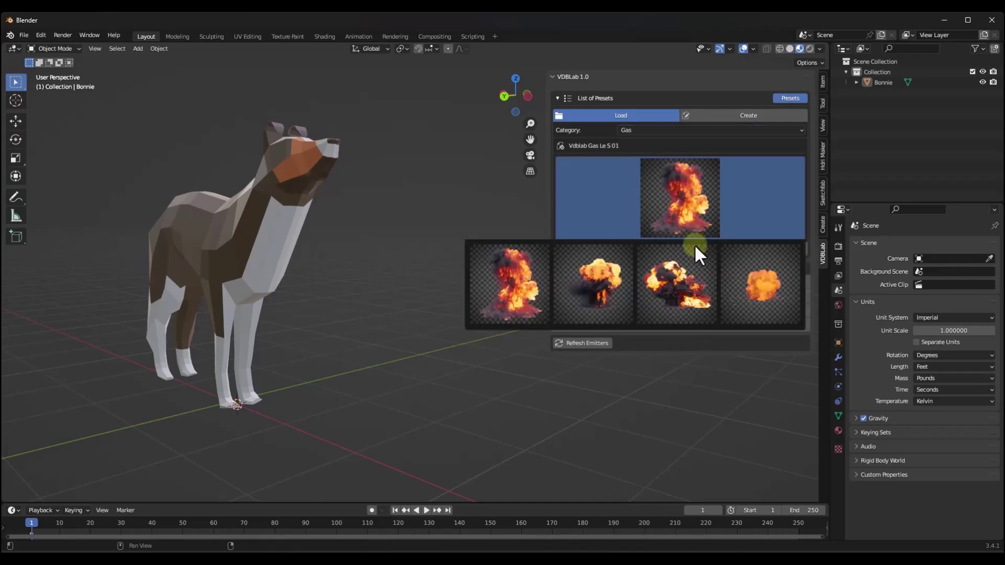
click(768, 289)
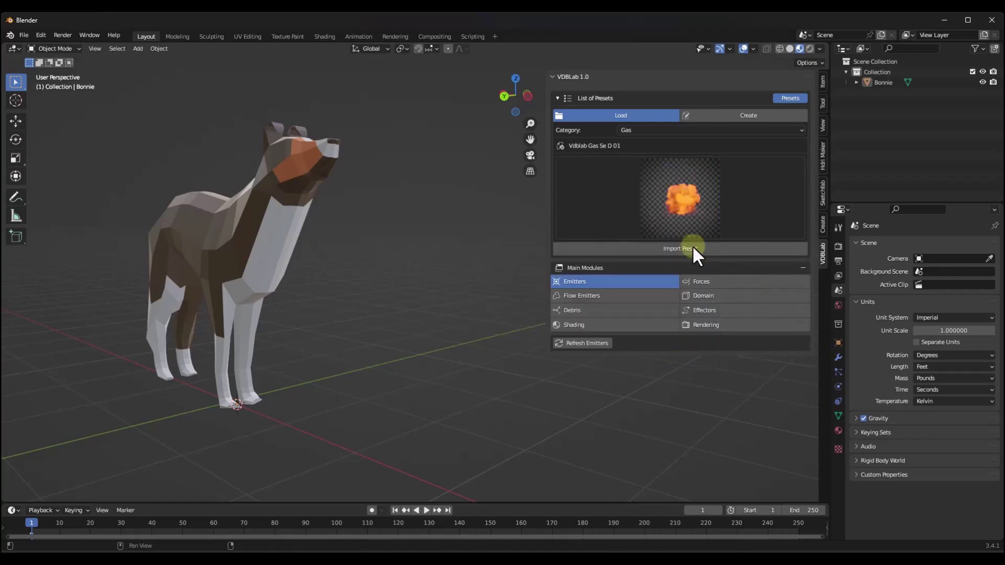
click(679, 211)
click(681, 288)
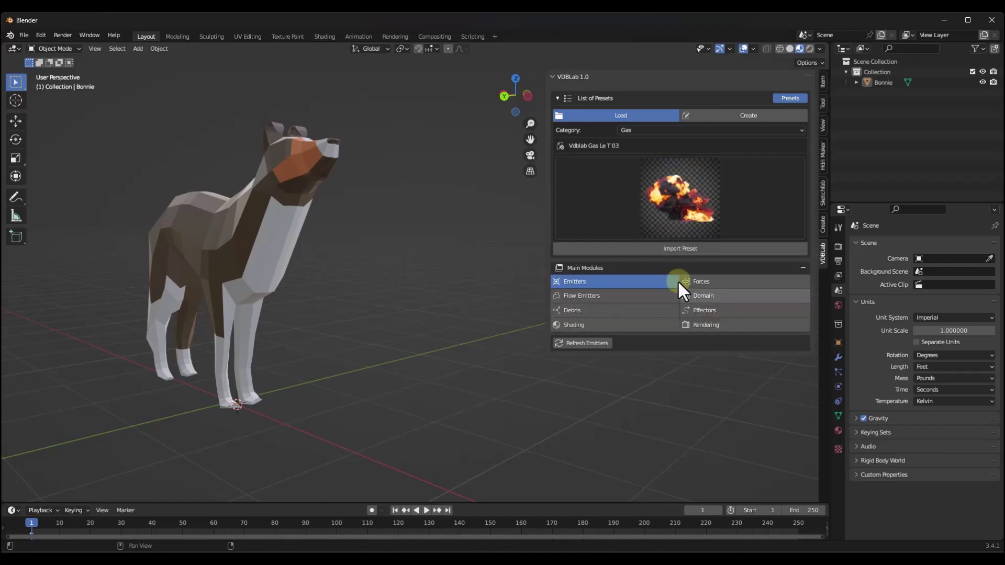
click(679, 250)
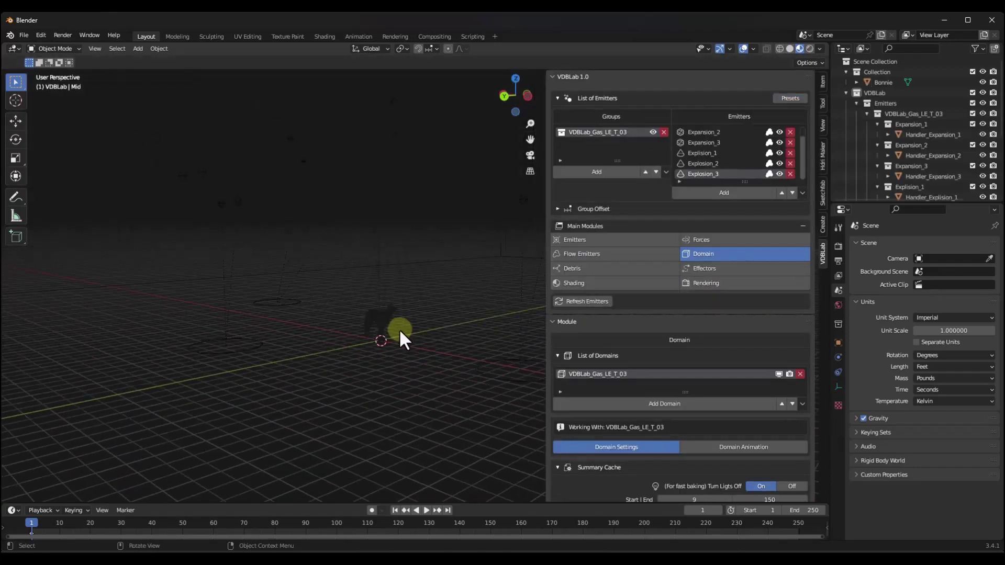
Select one of the imported explosion emitters beside the dog model
mouse_move(398, 329)
middle_down()
mouse_move(397, 320)
mouse_move(449, 316)
mouse_move(386, 317)
mouse_move(440, 316)
mouse_move(402, 310)
mouse_move(317, 338)
mouse_move(536, 232)
middle_up()
click(706, 132)
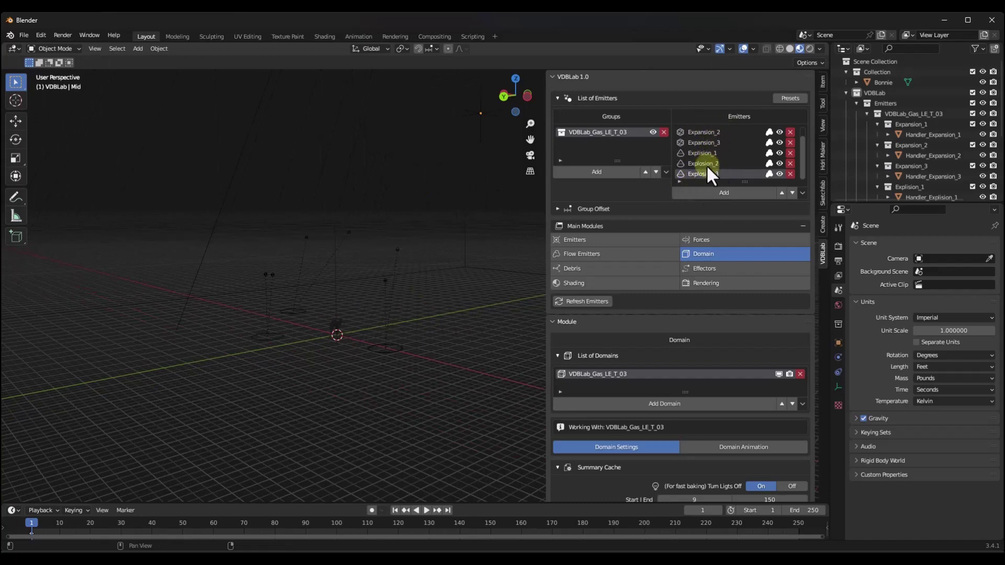
middle_drag(370, 350, 355, 312)
Switch to Solid shading and play the simulation, pausing at frame 18 to see the cloud
click(790, 48)
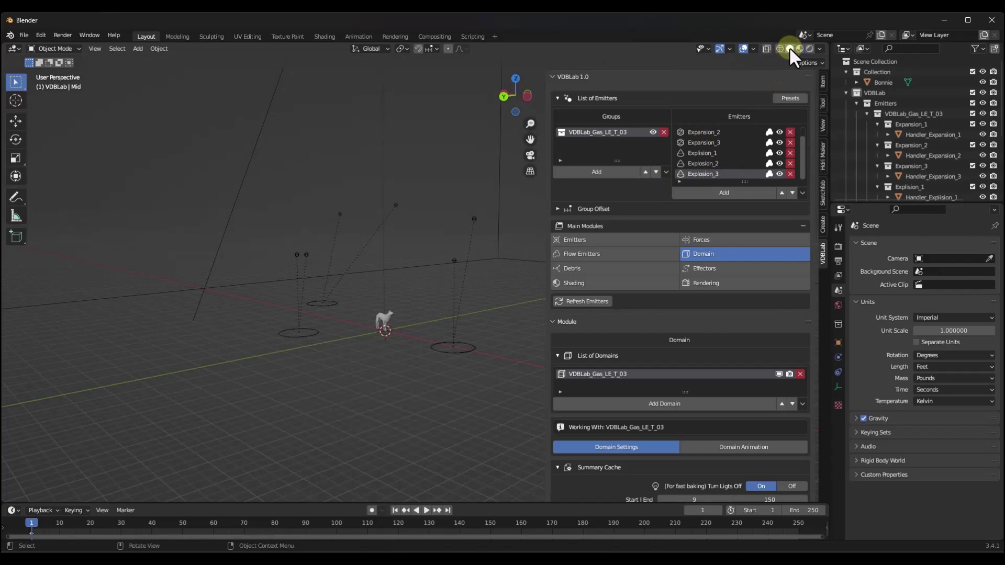
click(425, 511)
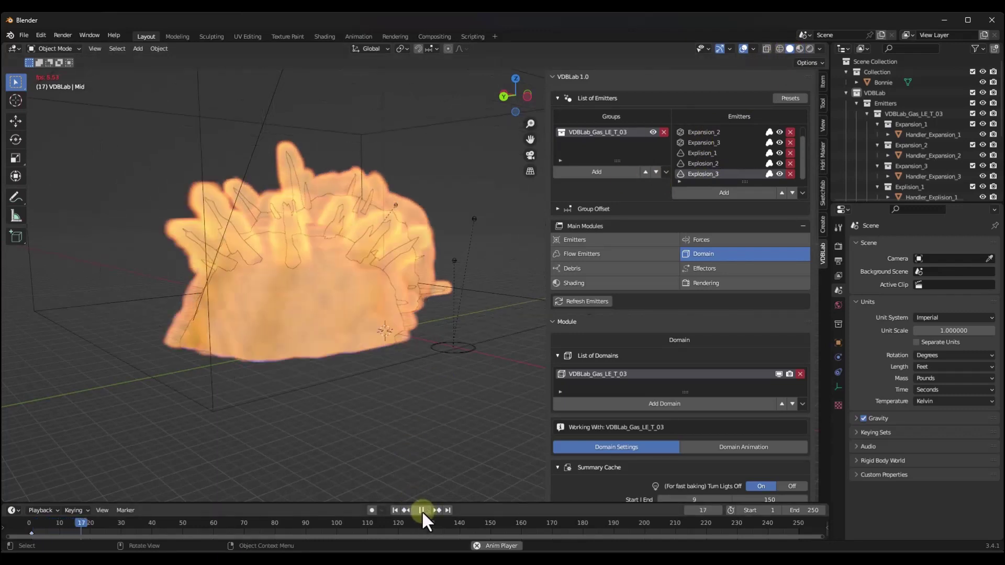
click(421, 510)
middle_drag(322, 353, 485, 267)
Review Emitter_Explosion_3's Fire + Smoke inflow settings, initial velocity X -9.84 and Z 6.56 ft/s
click(581, 253)
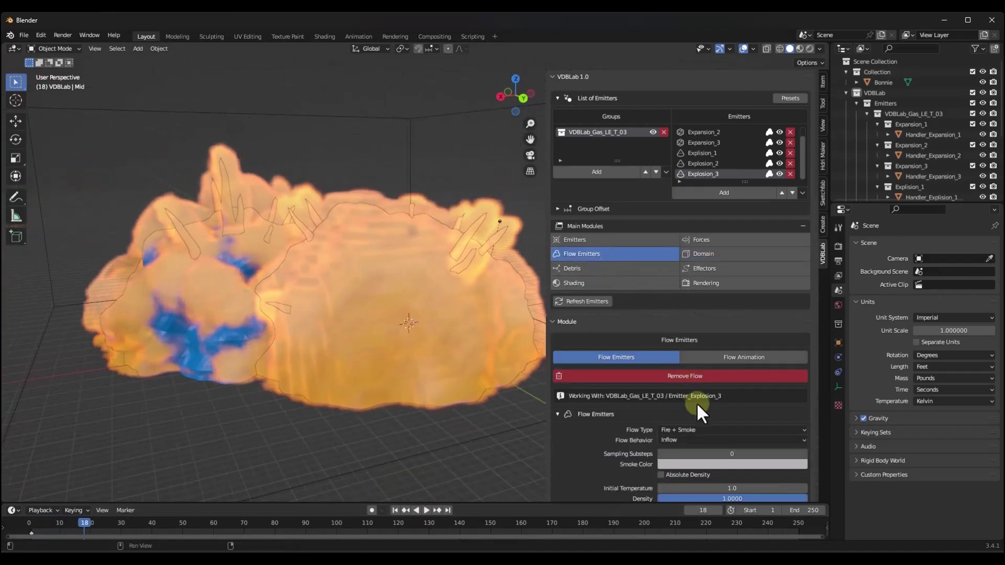
scroll(696, 403, down, 10)
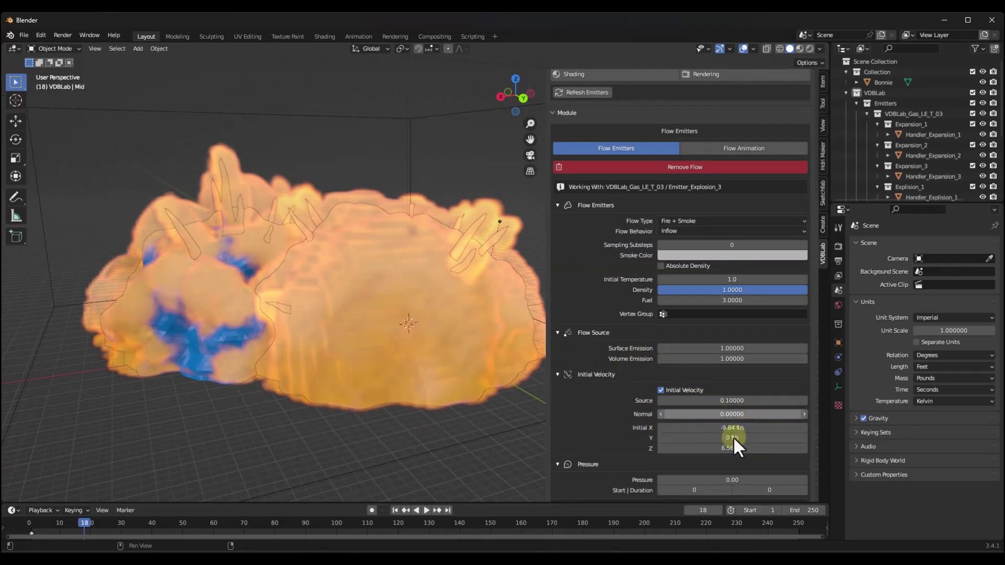
scroll(666, 428, down, 6)
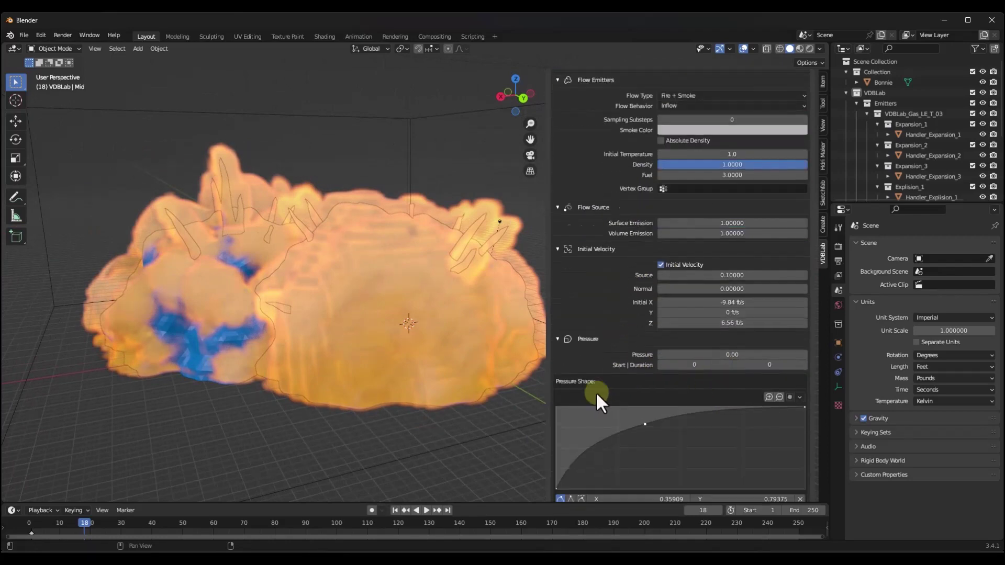
scroll(613, 328, up, 3)
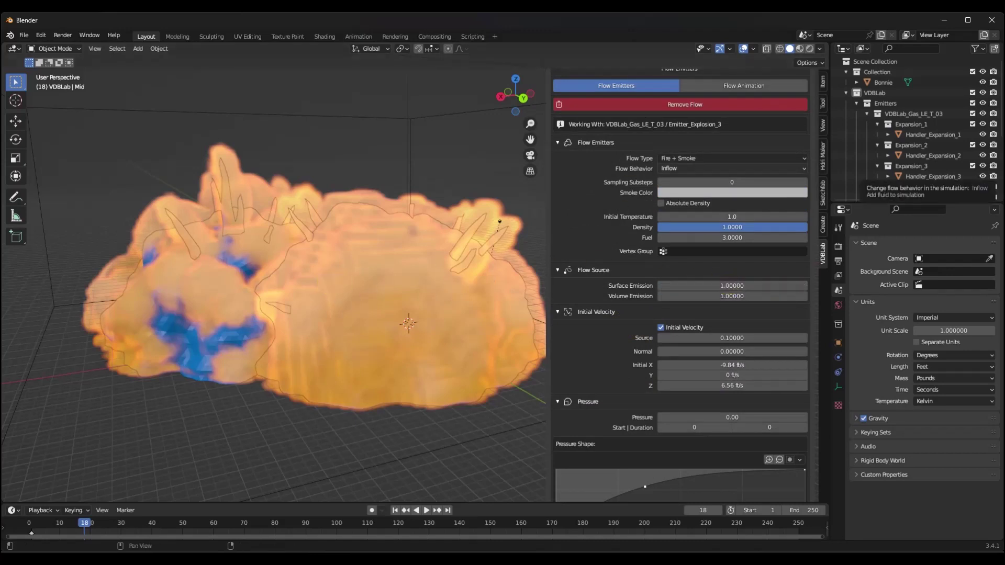
middle_drag(341, 286, 386, 282)
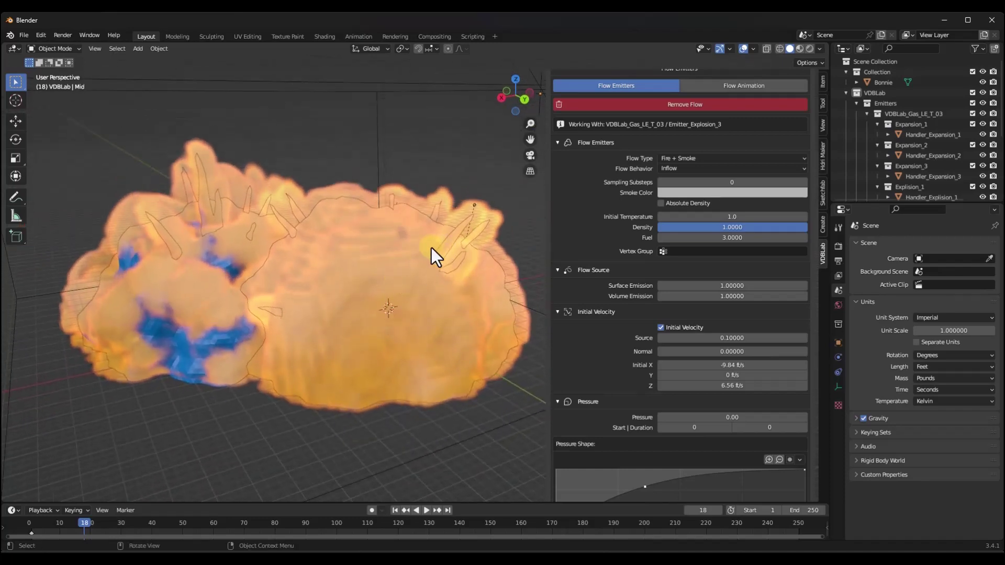
middle_drag(432, 247, 413, 262)
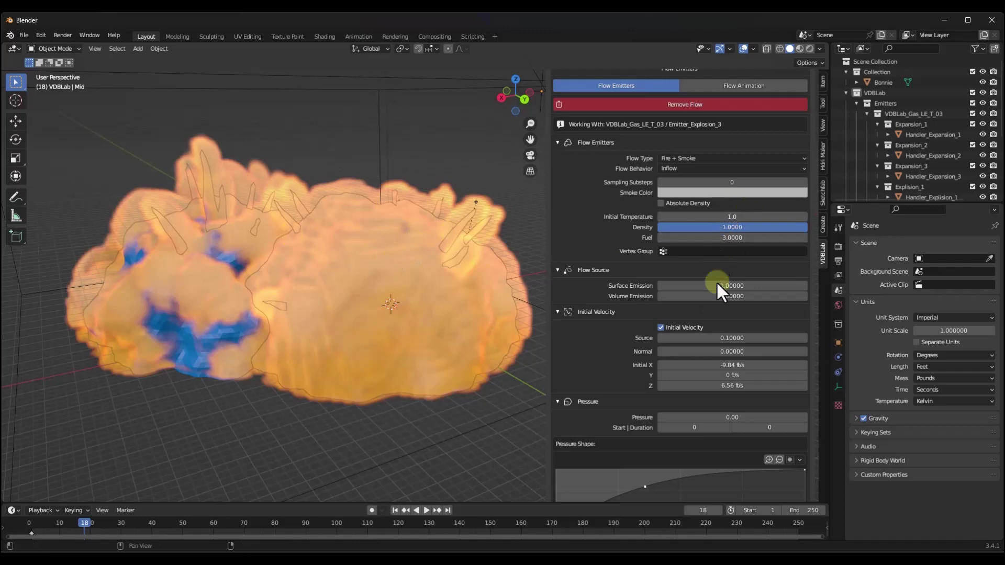
scroll(722, 380, down, 3)
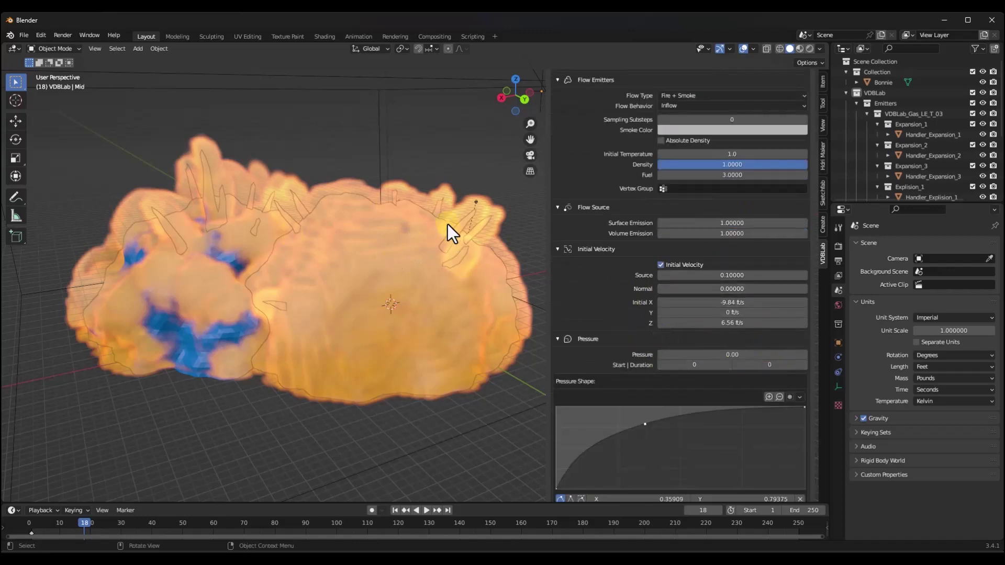
scroll(414, 209, down, 2)
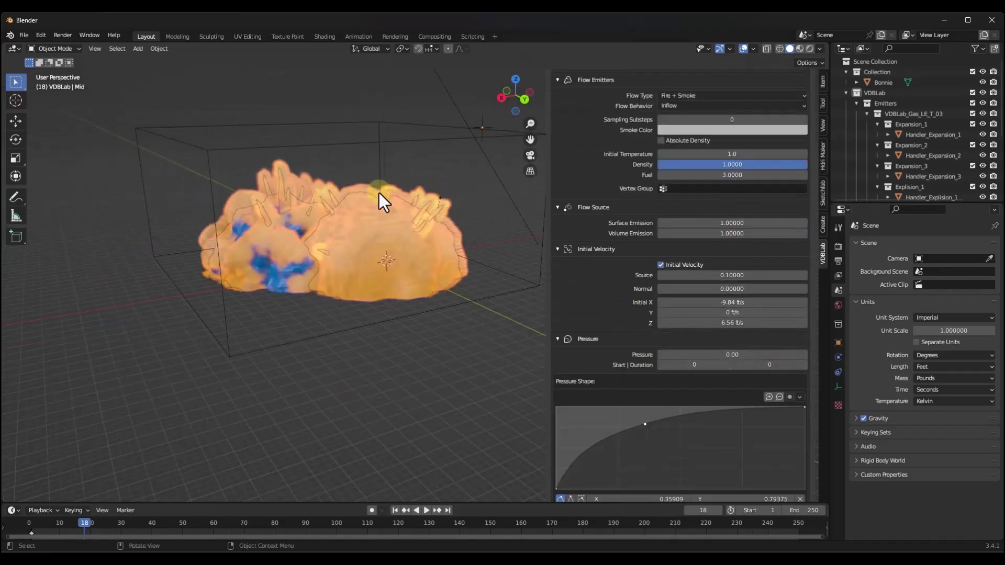
Switch to Rendered shading and set the render engine to Cycles on GPU Compute
click(809, 49)
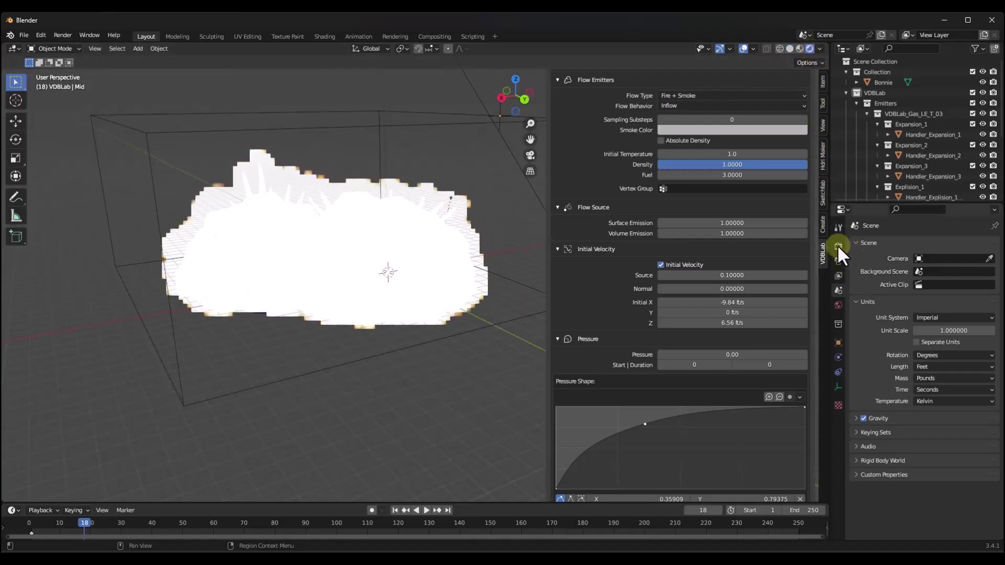
click(838, 246)
click(925, 246)
click(926, 281)
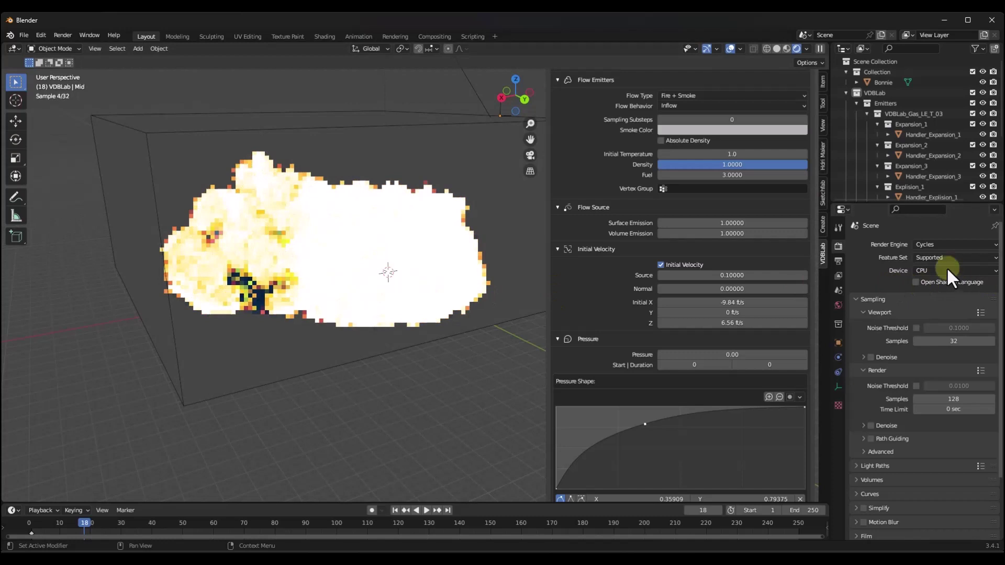
click(934, 271)
click(934, 294)
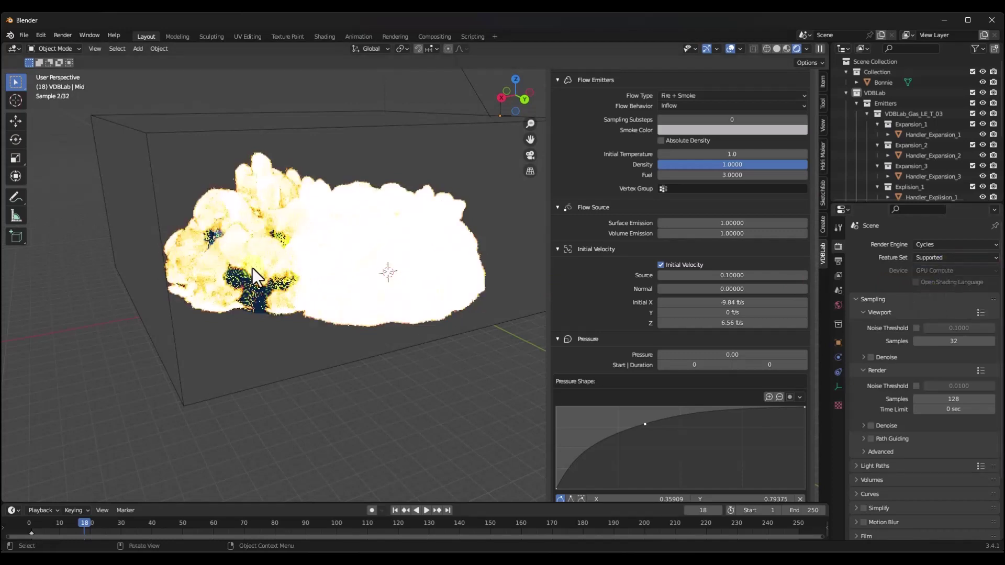
Orbit and zoom around the glowing yellow-white fireball at frame 18
scroll(248, 267, up, 5)
middle_drag(251, 265, 425, 243)
scroll(278, 253, down, 4)
scroll(222, 247, up, 1)
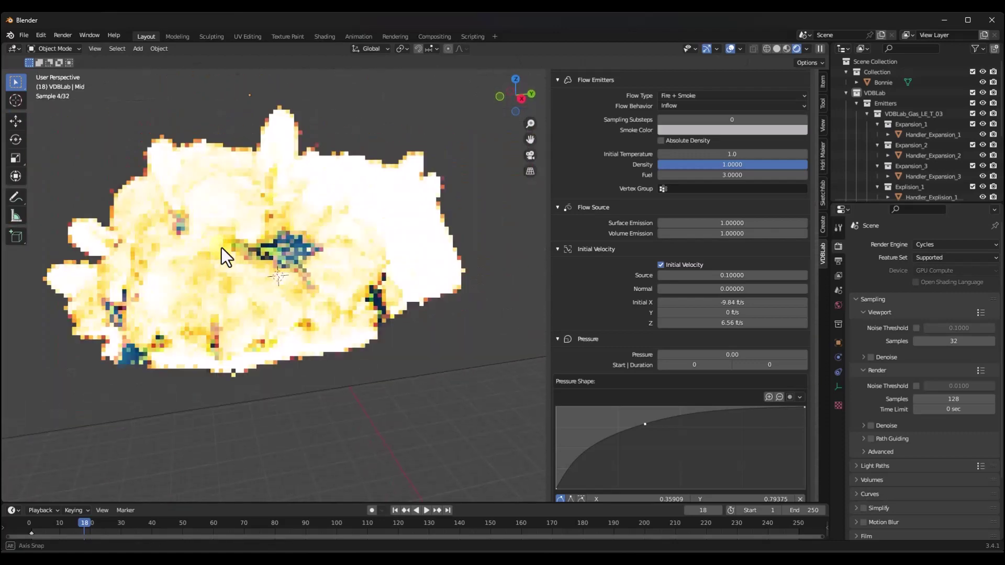
middle_drag(222, 247, 307, 227)
scroll(211, 243, down, 4)
scroll(217, 242, up, 4)
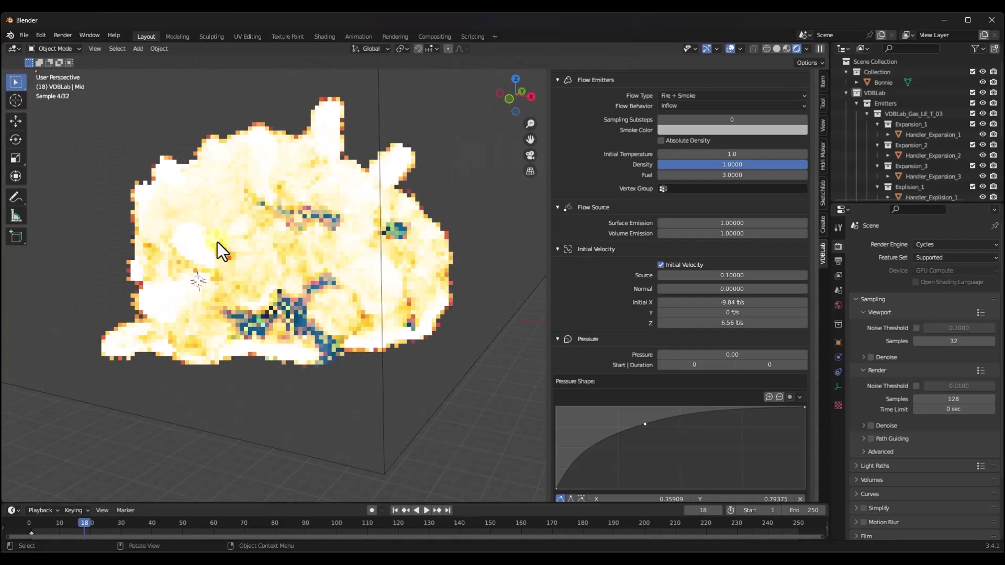
scroll(217, 242, up, 2)
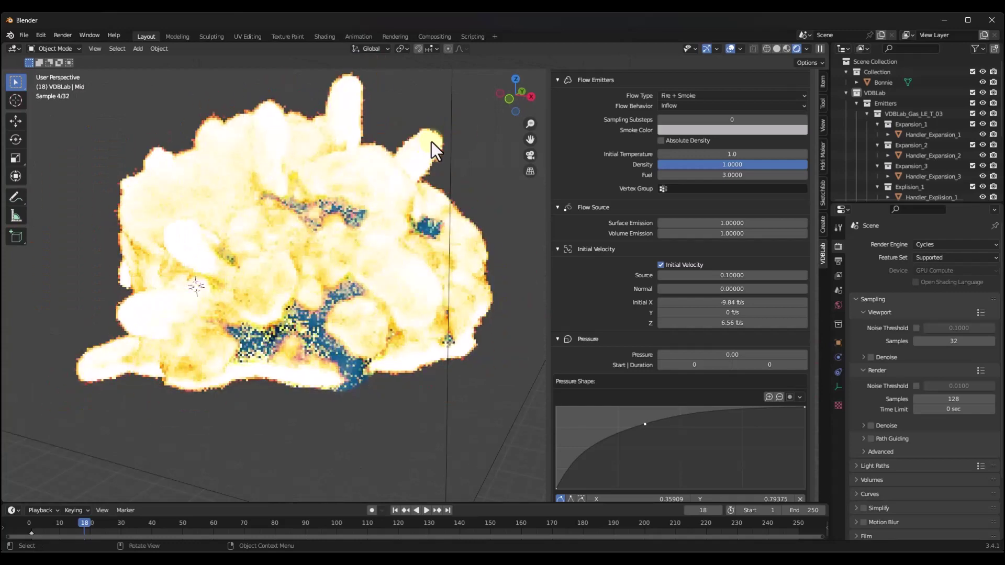